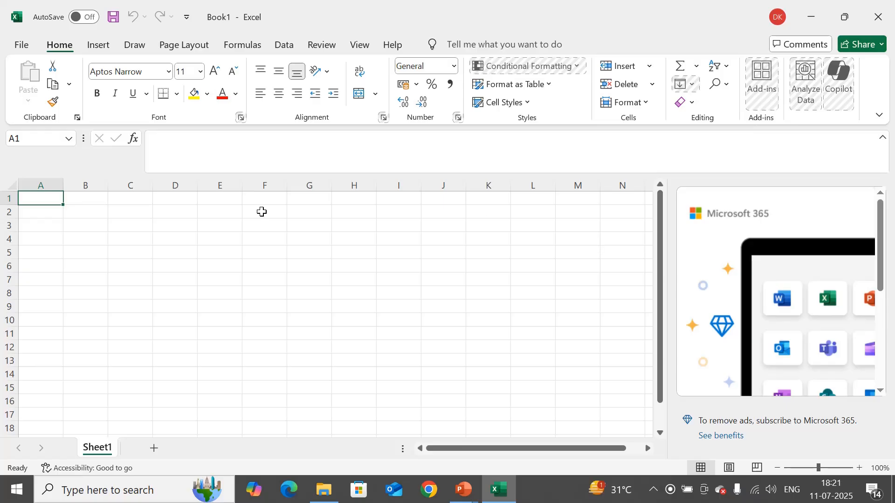
click(182, 236)
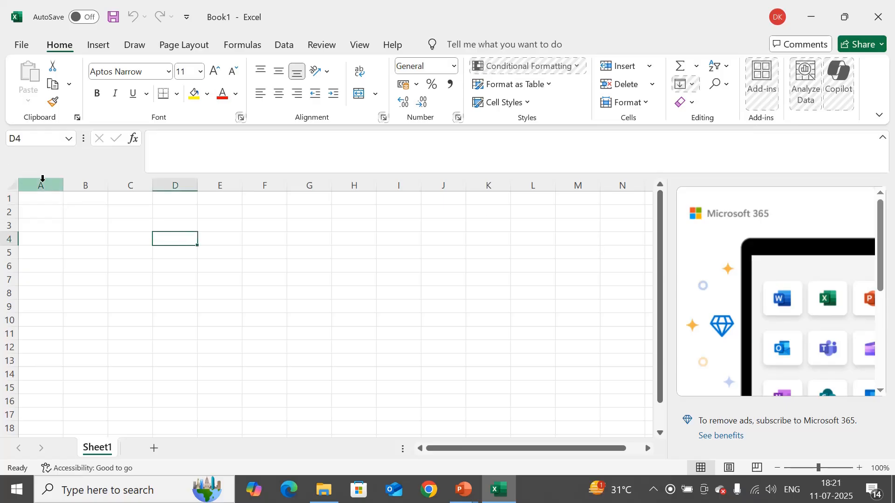
click(49, 199)
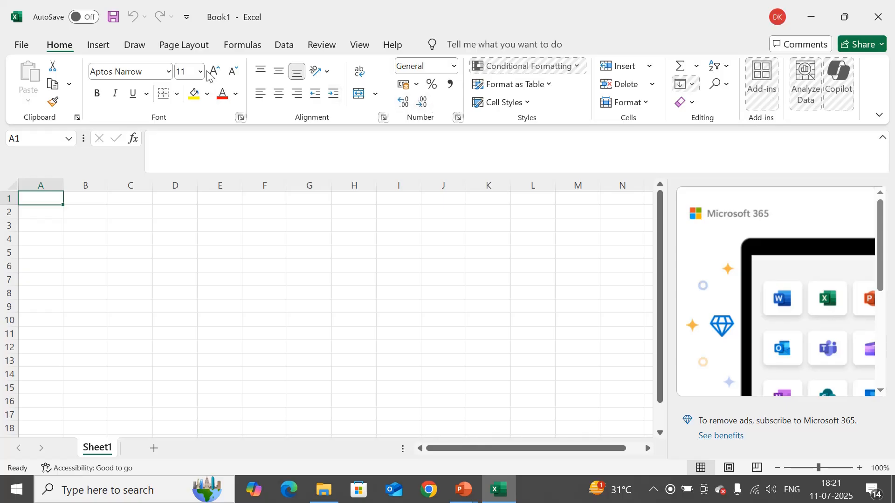
click(99, 44)
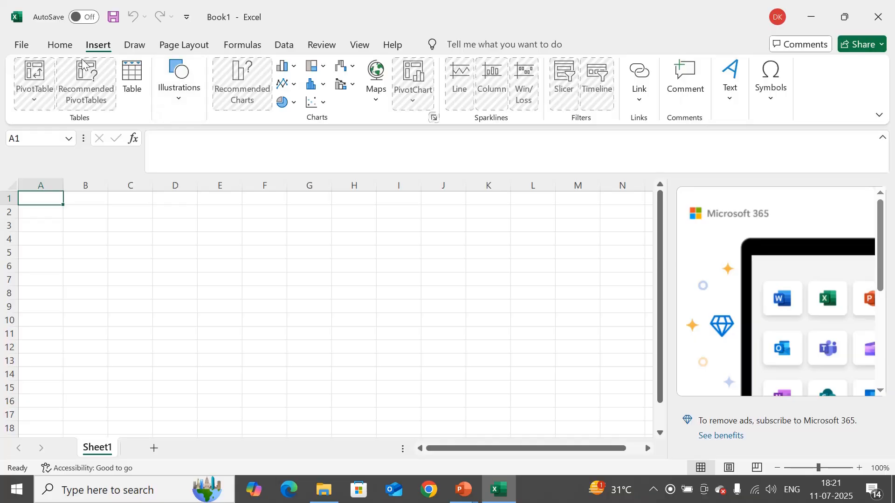
click(55, 45)
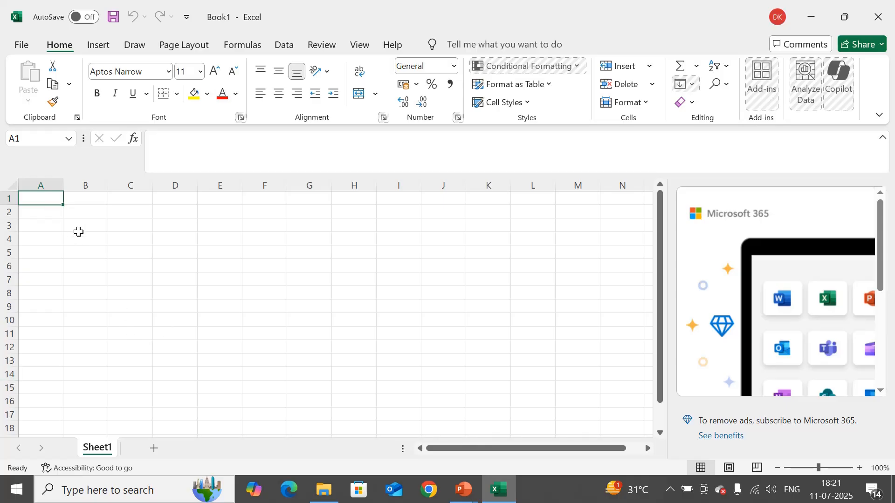
click(9, 266)
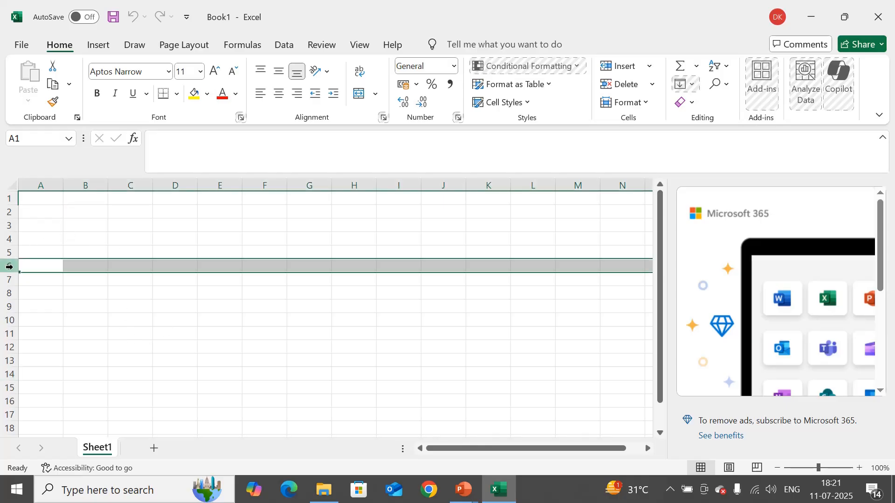
click(43, 187)
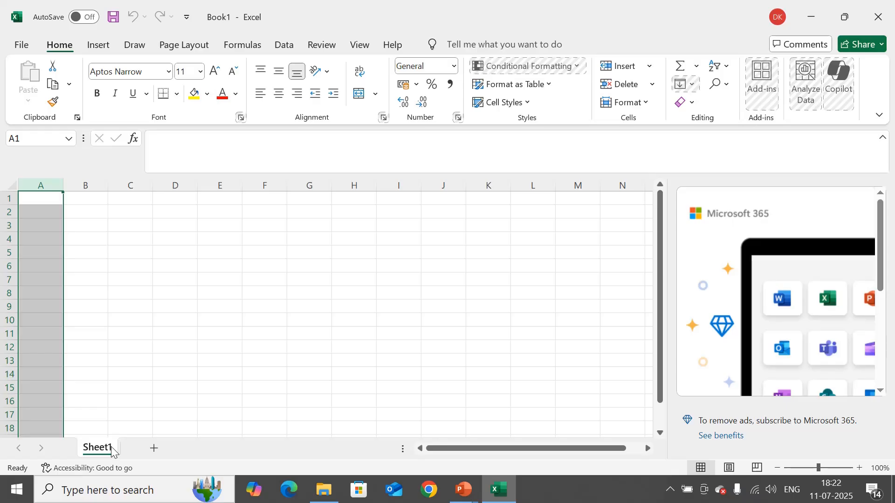
click(201, 378)
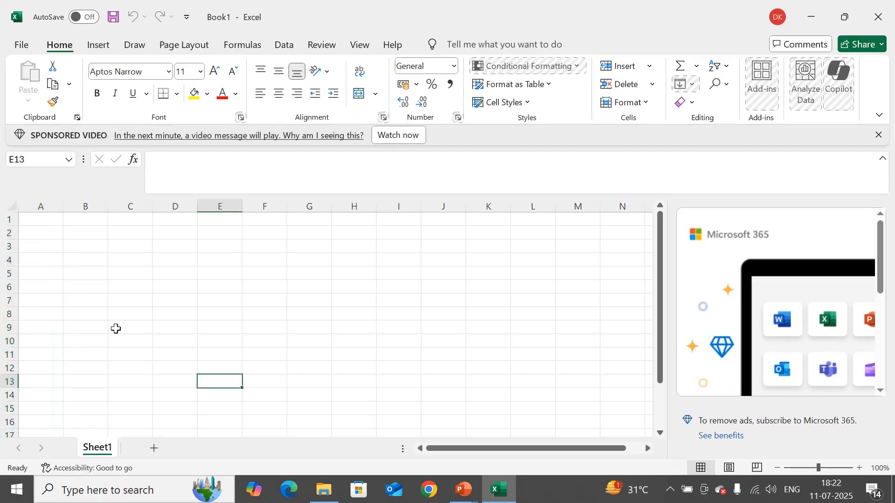
click(7, 286)
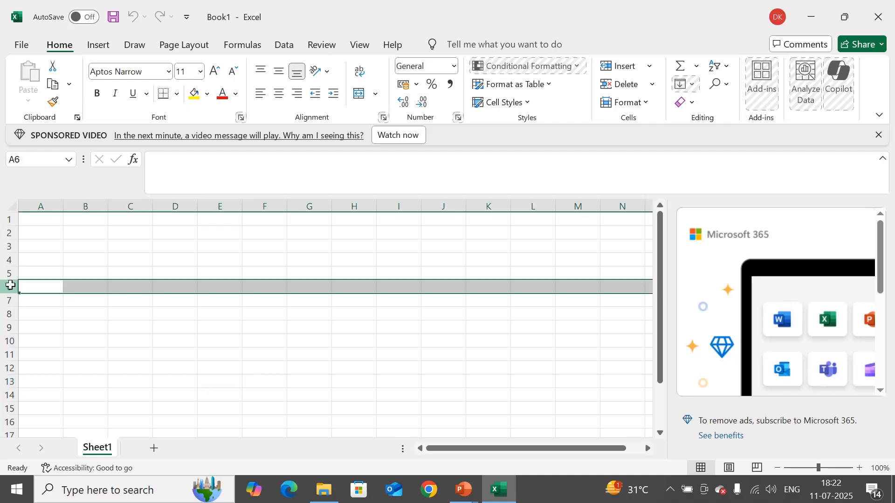
Enter the text "Cell" in cell A1 of Sheet1
click(40, 221)
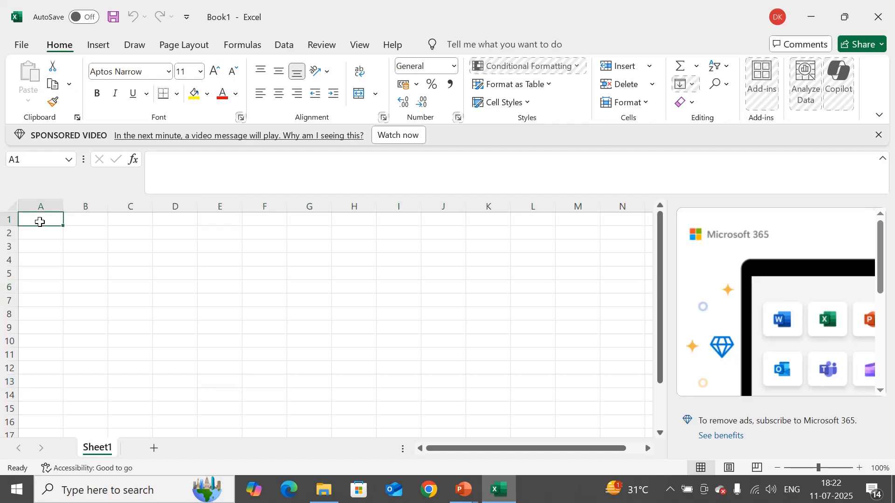
text(Cell)
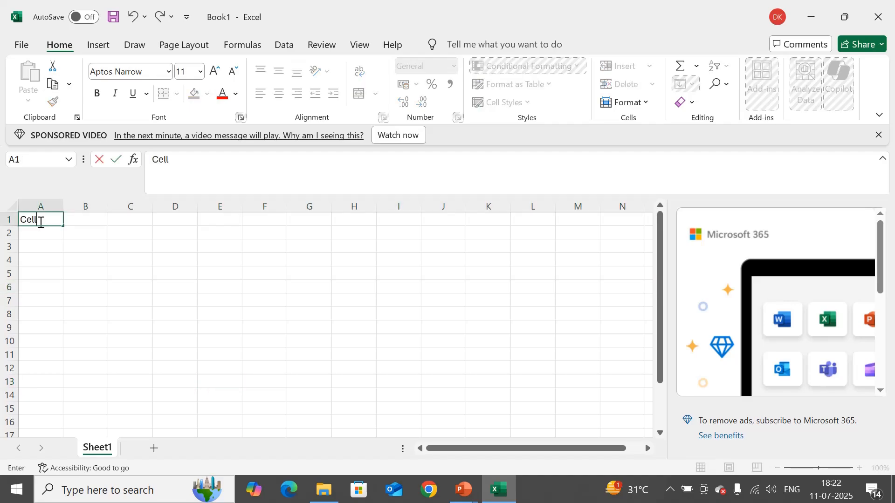
key(Return)
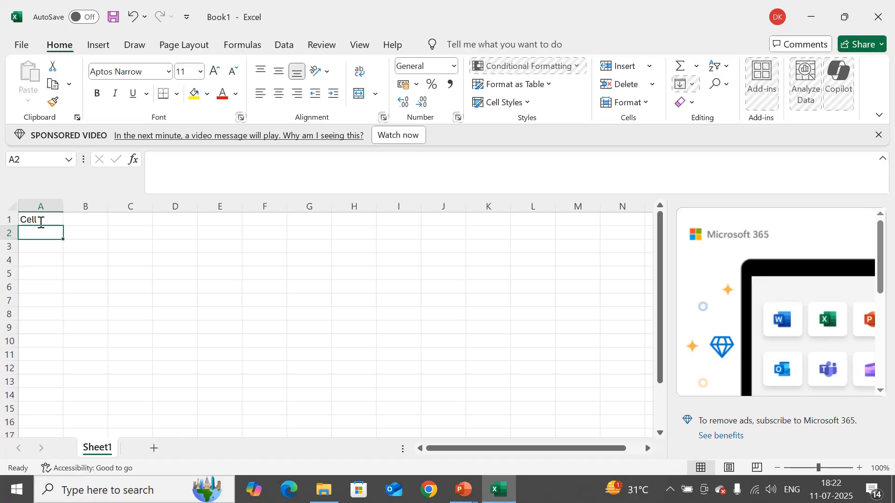
Move the active cell down column A one row at a time from A1 to A11
click(40, 222)
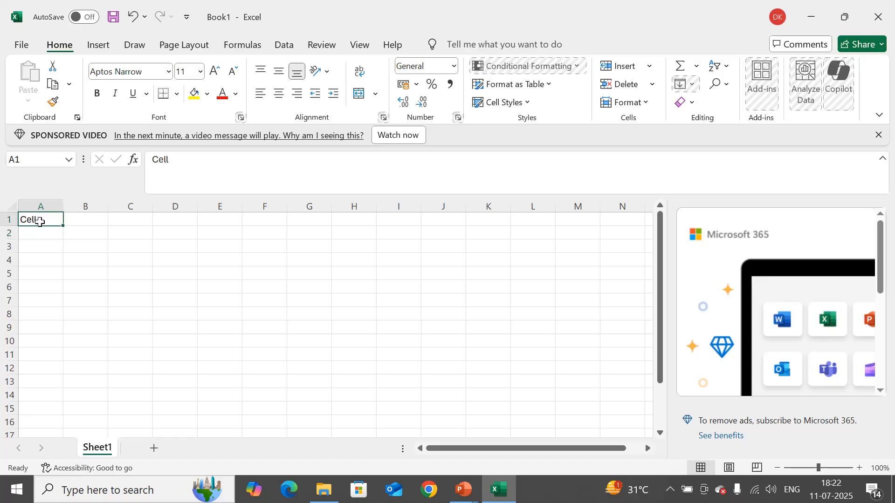
key(Down)
key(Down)
key(Down)
key(Down)
key(Down)
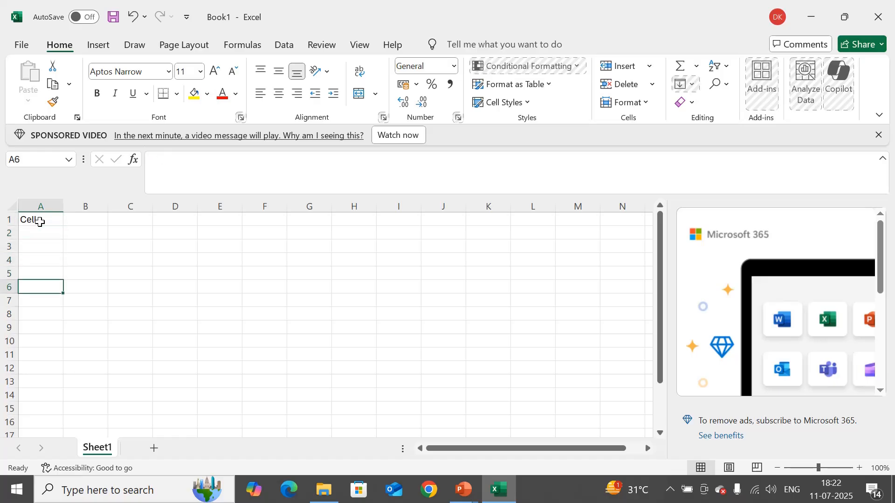
key(Down)
key(Down)
key(Down)
key(Down)
key(Down)
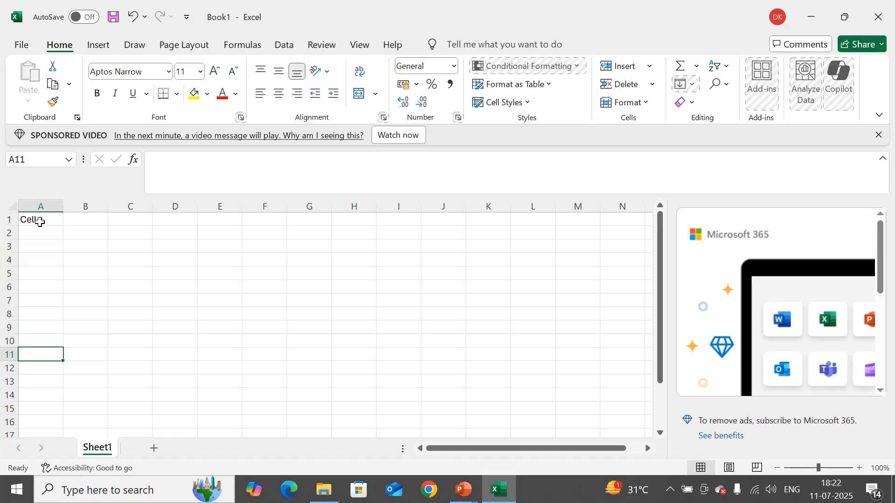
Add seven new blank worksheets to the workbook, Sheet2 through Sheet8
click(153, 450)
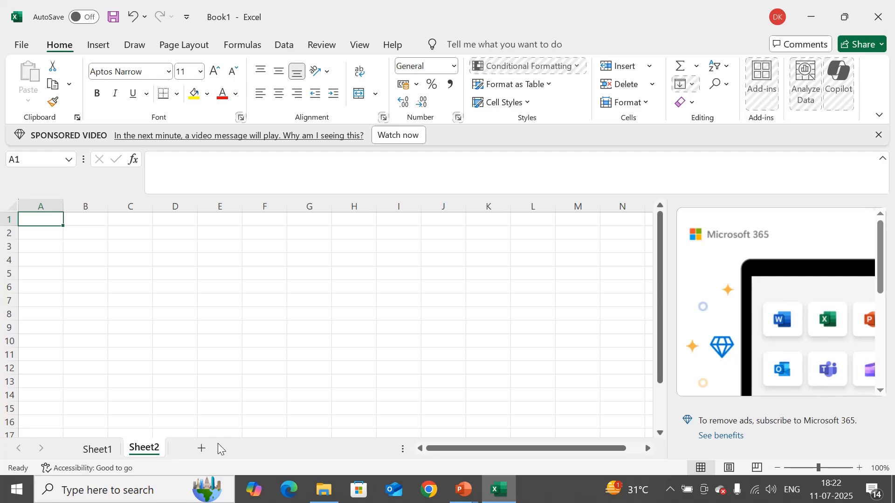
key(shift+F11)
key(shift+F11)
key(shift+F11)
key(shift+F11)
key(shift+F11)
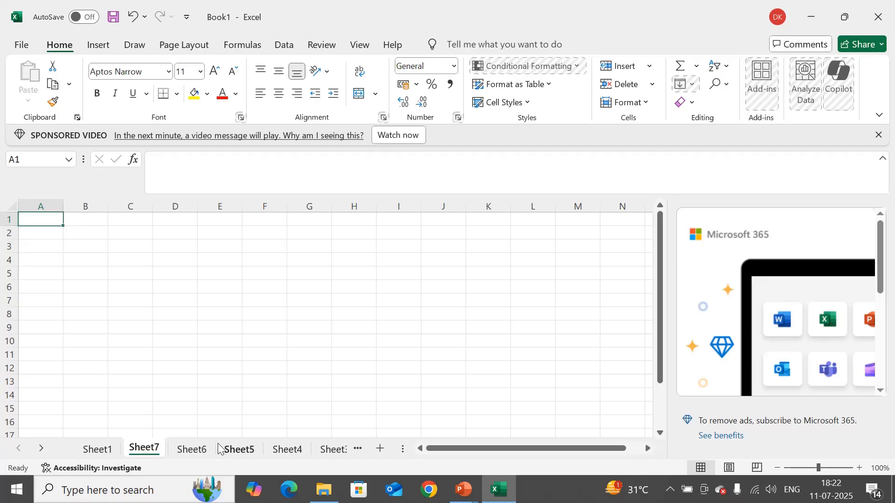
key(shift+F11)
Dismiss the sponsored messages and jump from A1 to the last row of column A on Sheet8
click(88, 255)
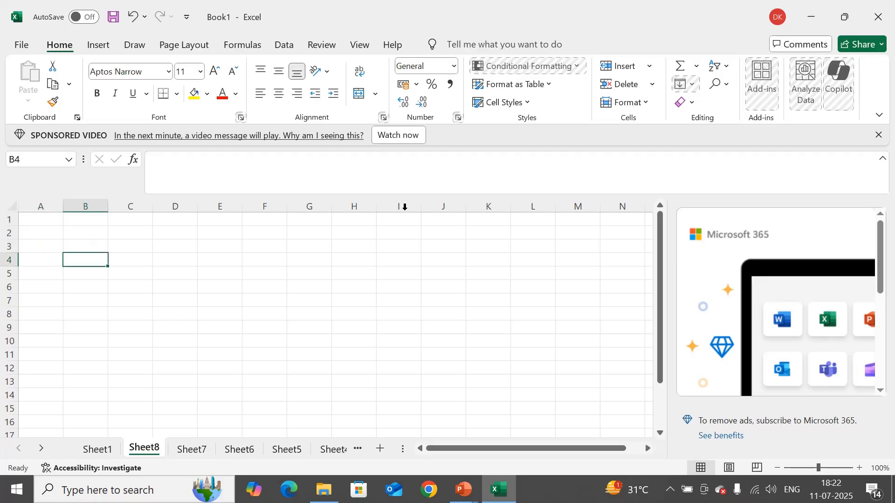
click(878, 135)
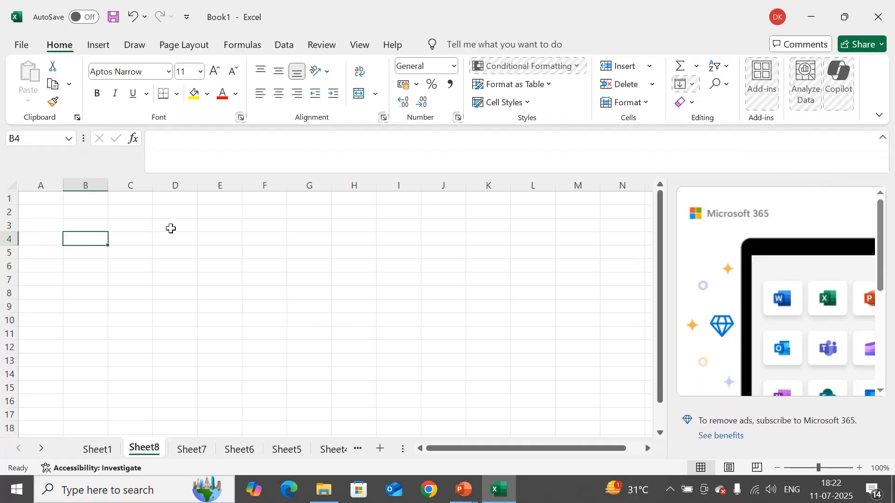
click(47, 195)
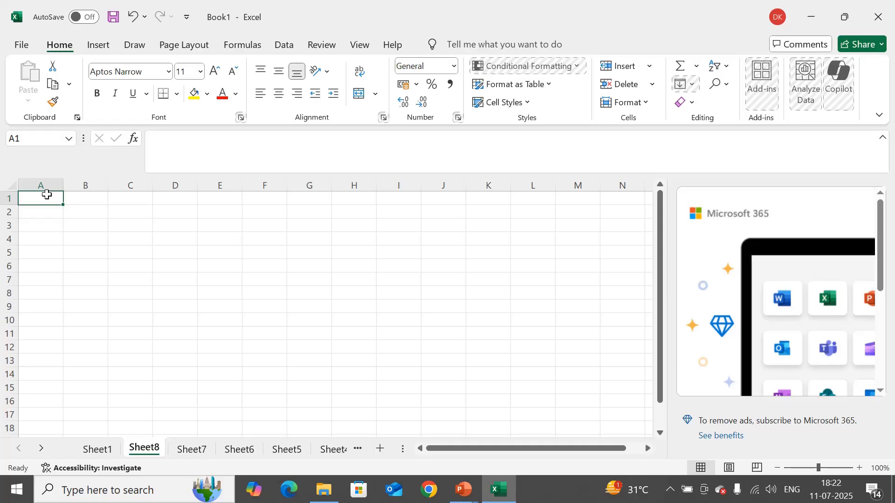
key(ctrl+Down)
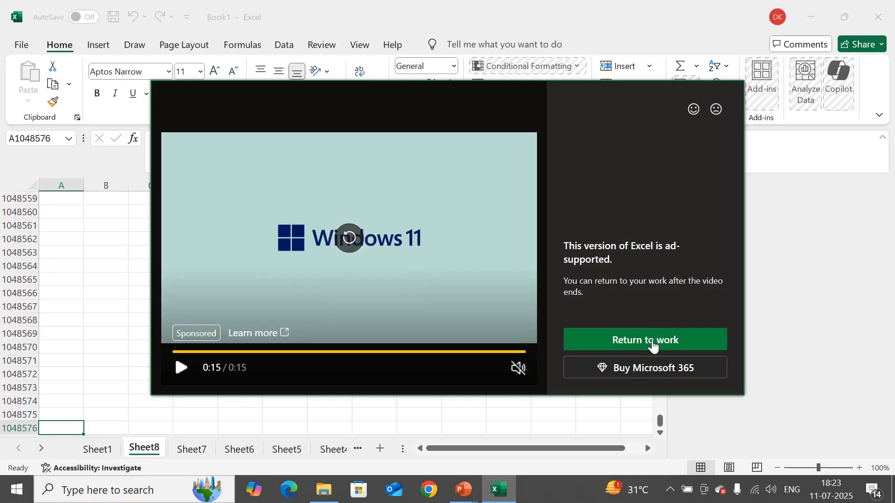
click(645, 340)
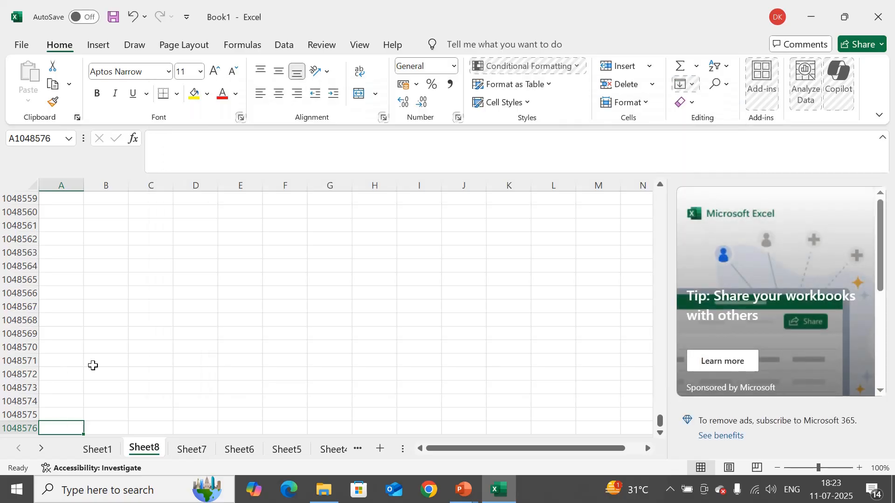
Enter the labels Rows, Columns and Cells in cells A3, A4 and A5 of Sheet8
key(ctrl+Home)
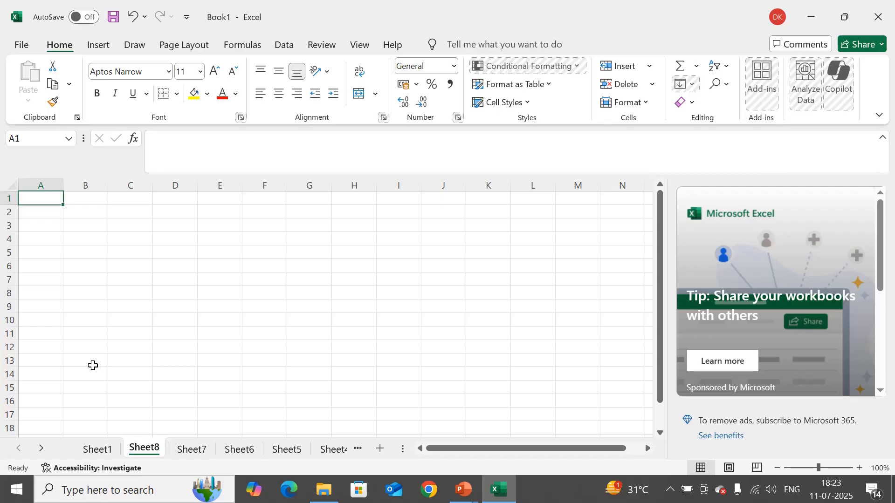
key(Down)
key(Down)
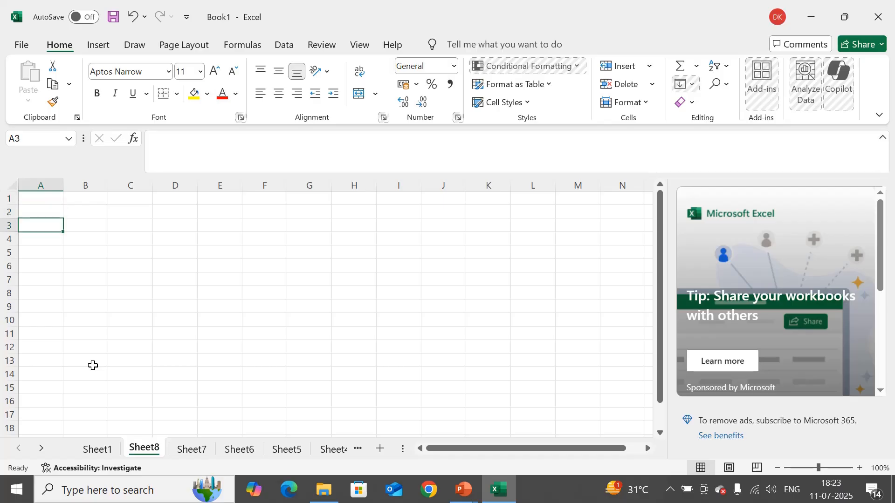
text(Rows)
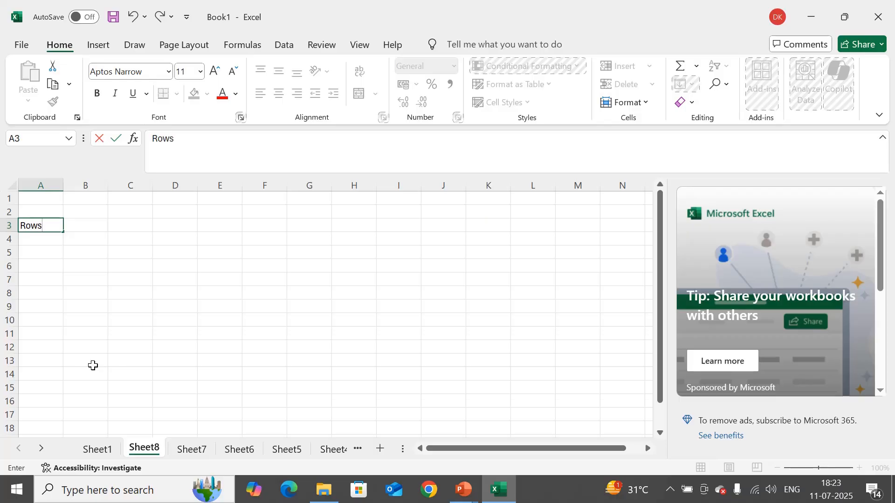
key(Return)
text(Co)
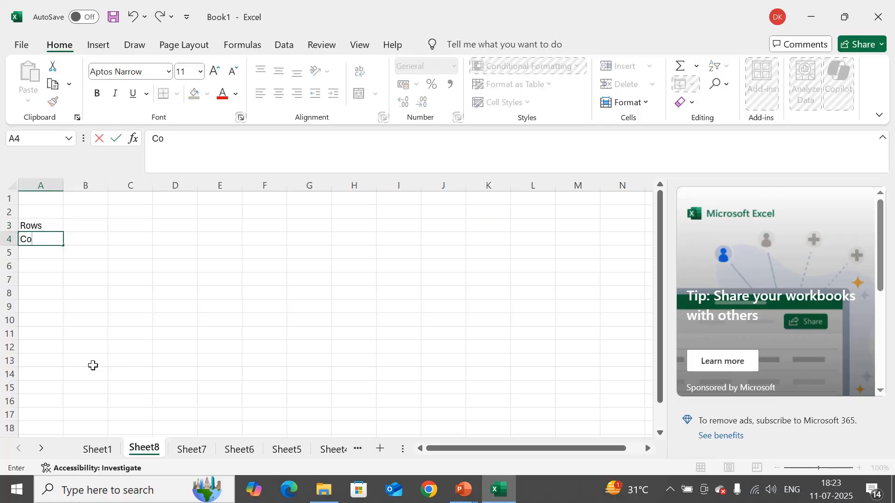
text(lumns)
key(Return)
text(Cells)
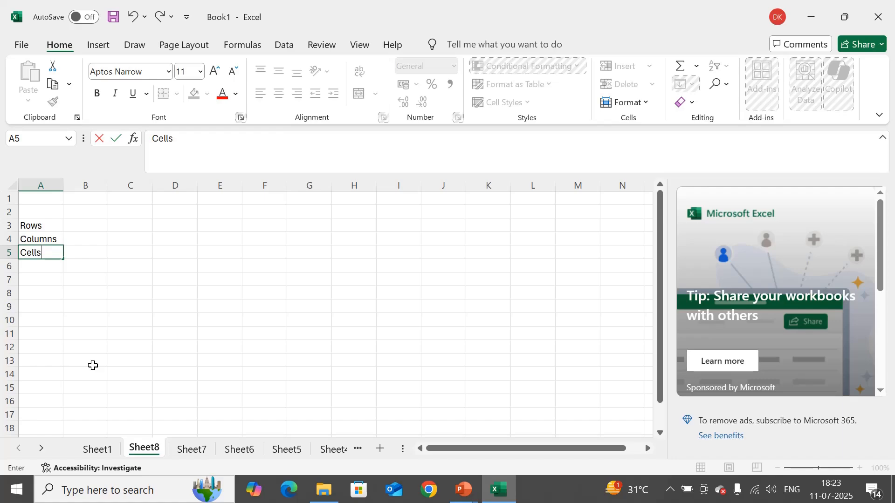
key(Up)
Merge the range A1:H2 above the labels into a single heading cell
key(Up)
key(Up)
key(Up)
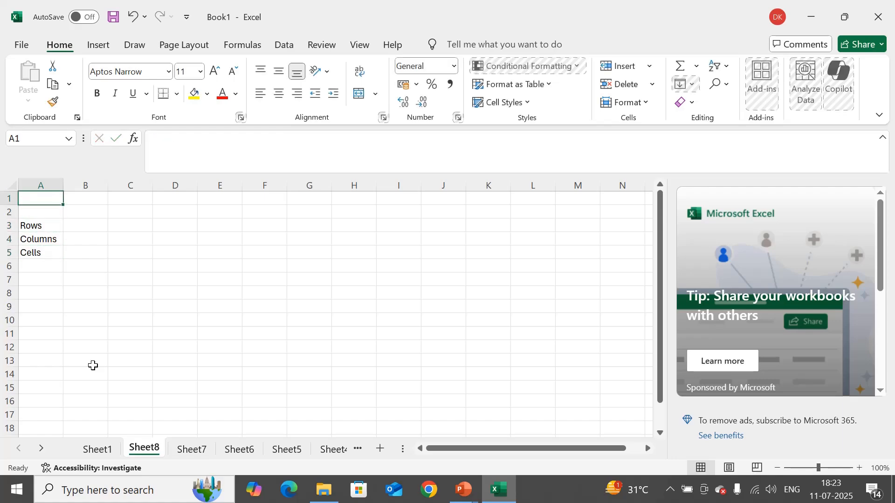
key(shift+Down)
key(shift+Right)
key(shift+Right)
key(shift+Right)
key(shift+Right)
key(shift+Right)
key(shift+Right)
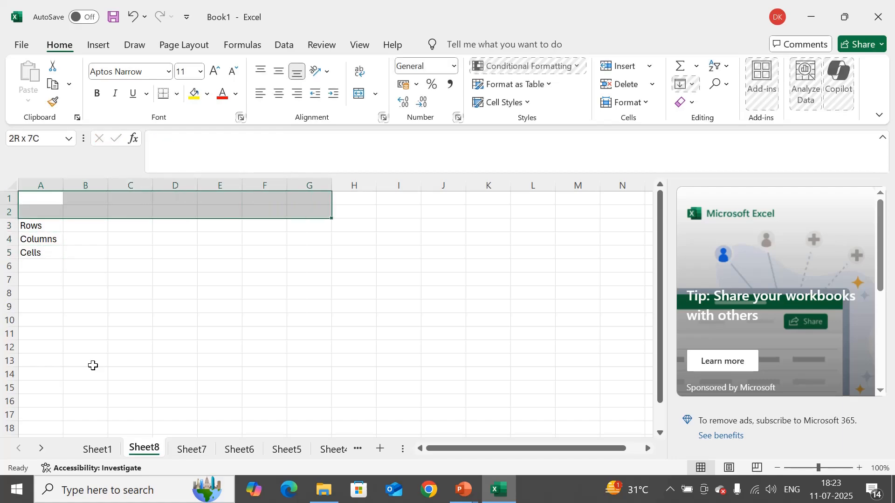
key(shift+Right)
key(shift+Right)
key(shift+Left)
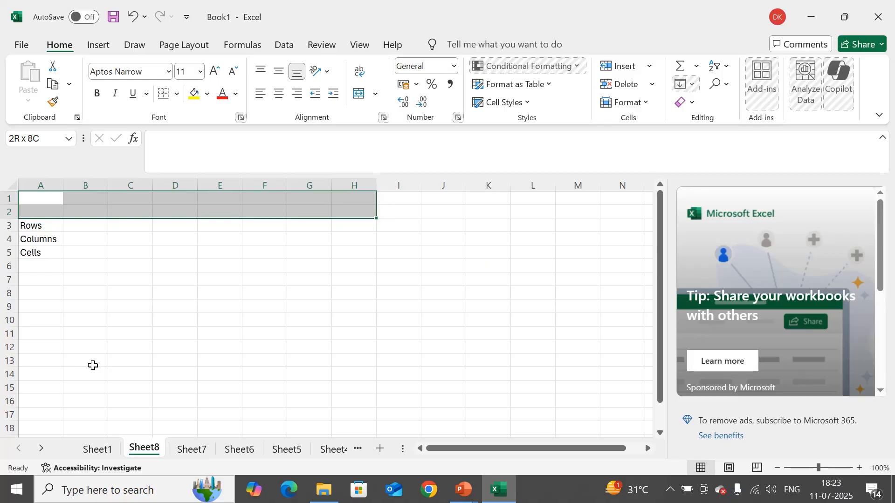
key(alt)
key(h)
key(m)
key(c)
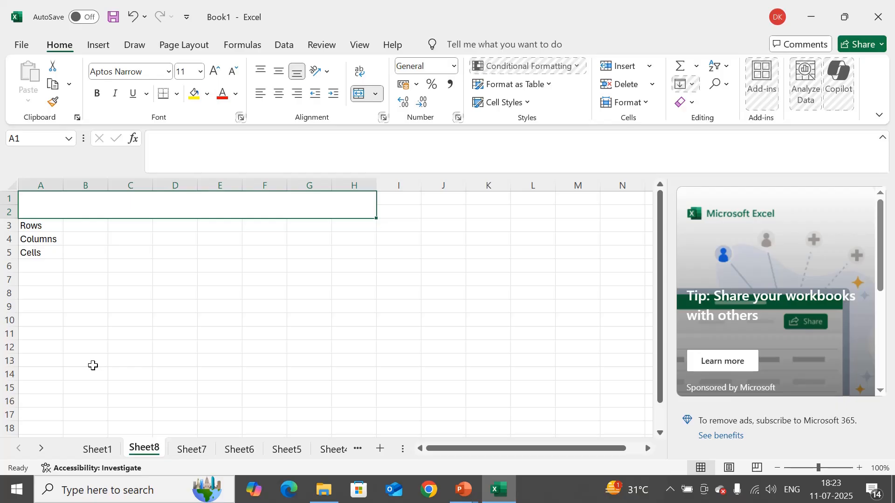
Enter the heading "How to check number of row and columns and cells" in the merged cell A1
text(Ho)
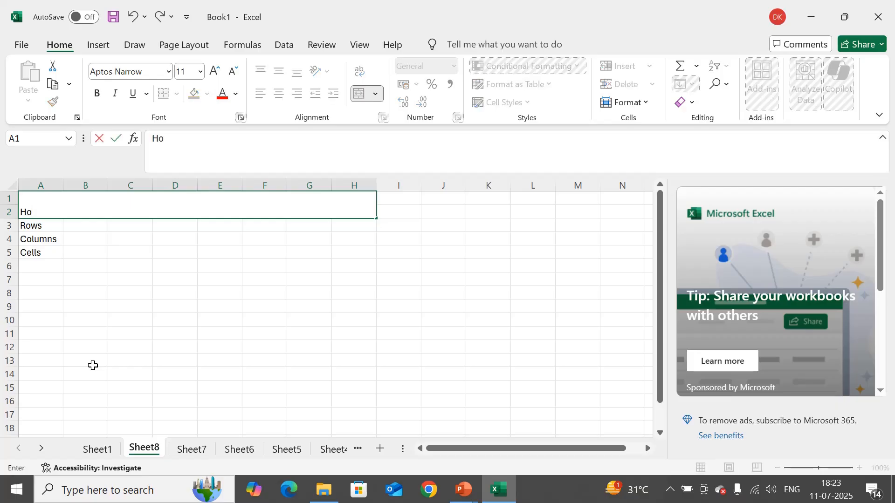
text(w to check n)
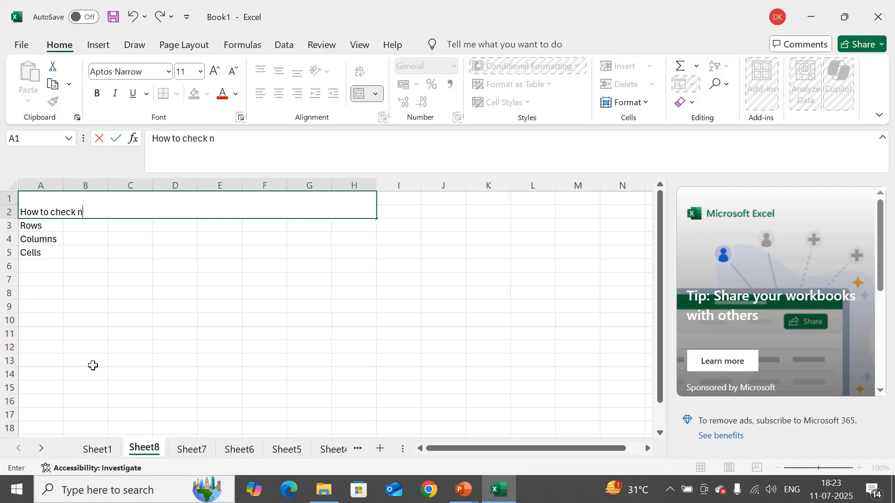
text(umber of row and )
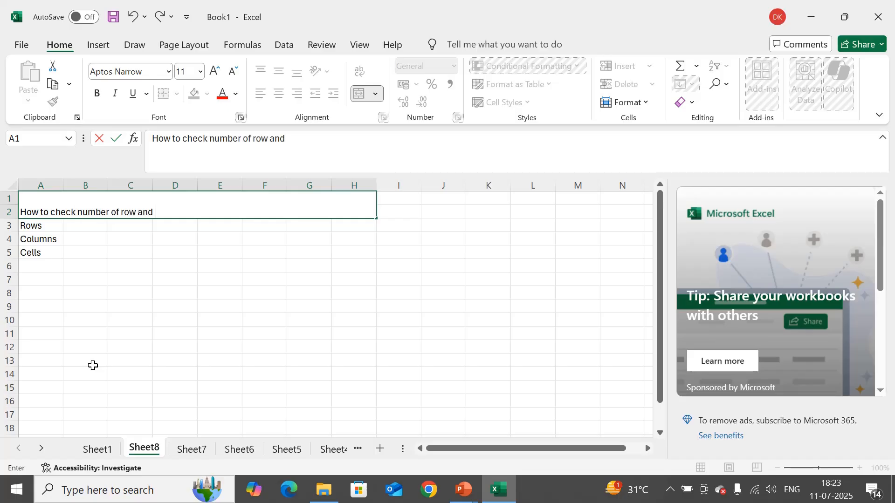
text(columns and cells)
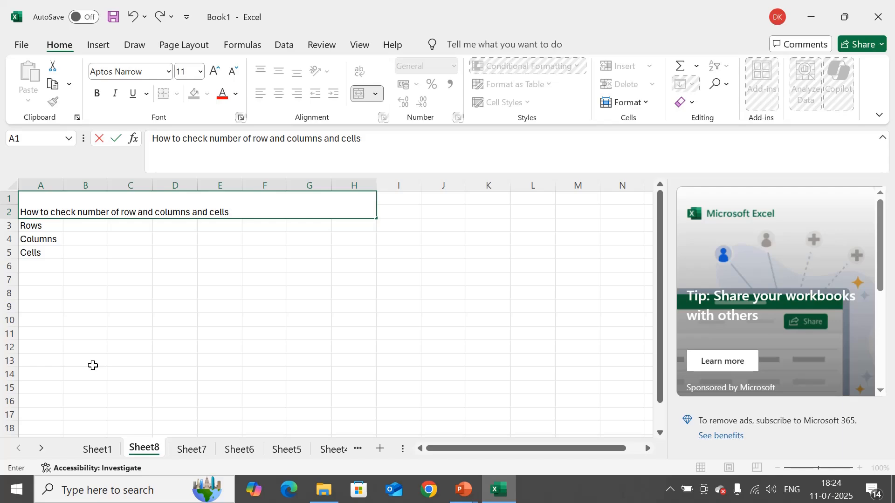
key(Return)
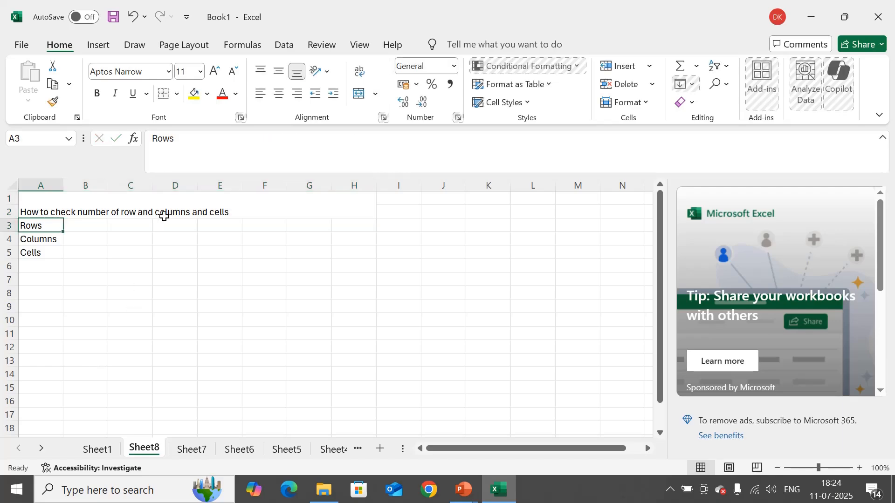
Centre the heading in merged cell A1 both horizontally and vertically
click(164, 216)
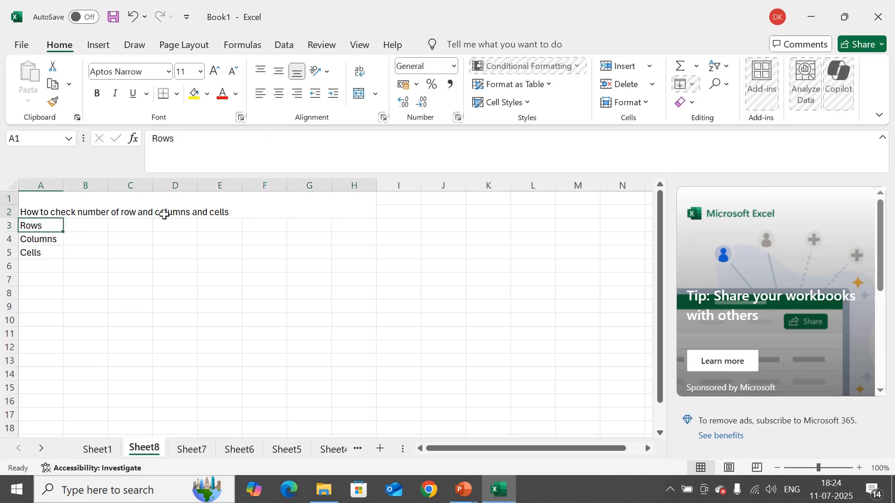
click(279, 95)
click(279, 71)
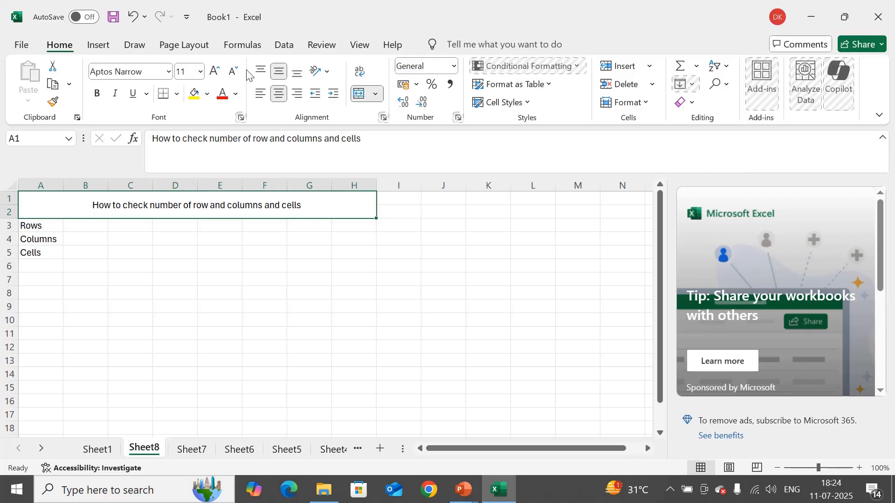
Enlarge the heading in A1 to font size 18 and make it bold
click(215, 71)
click(214, 71)
click(215, 71)
click(215, 71)
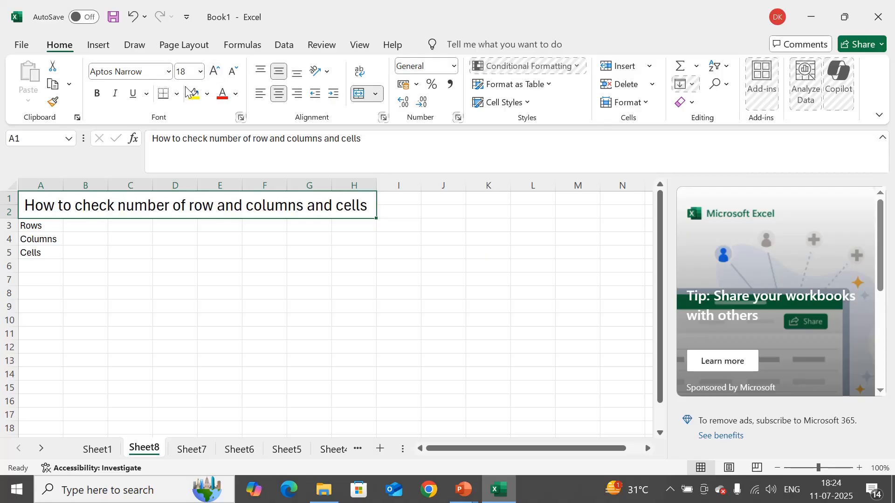
click(97, 93)
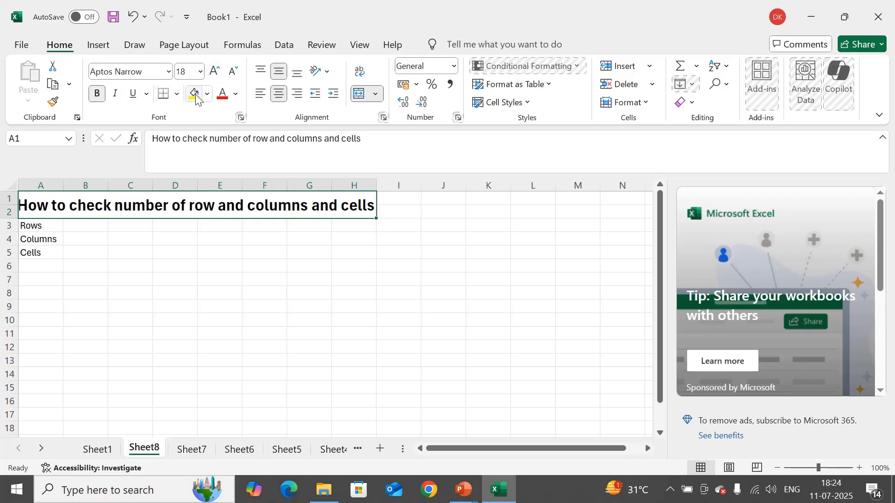
Give the heading cell A1 the lightest dark-blue theme tint as its fill colour
click(207, 94)
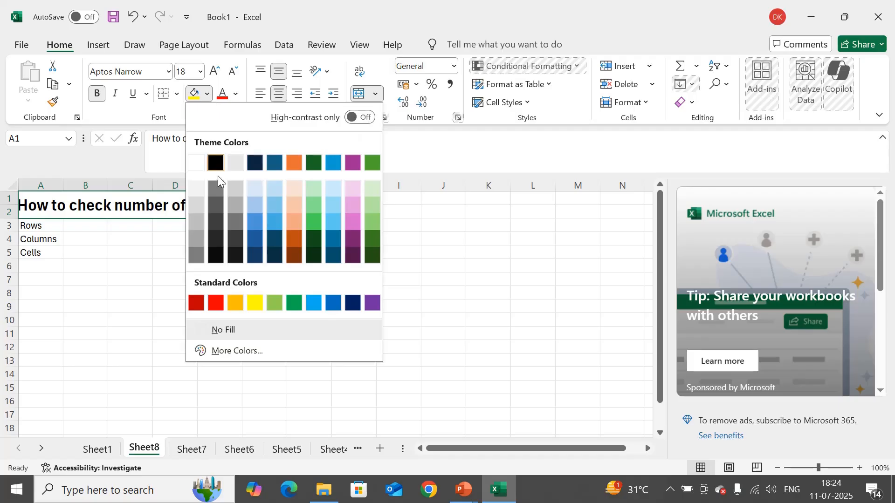
click(256, 191)
click(234, 277)
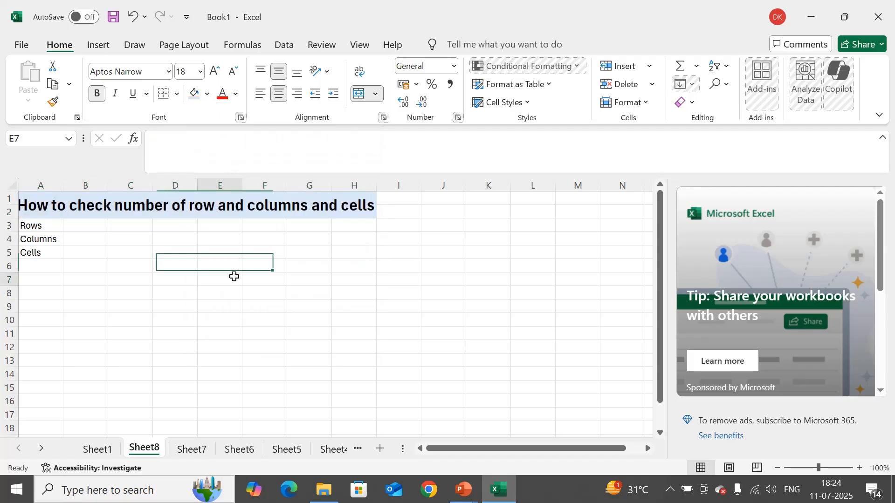
Apply All Borders to the range A1:H5, covering the heading and the three label rows
drag(244, 197, 252, 255)
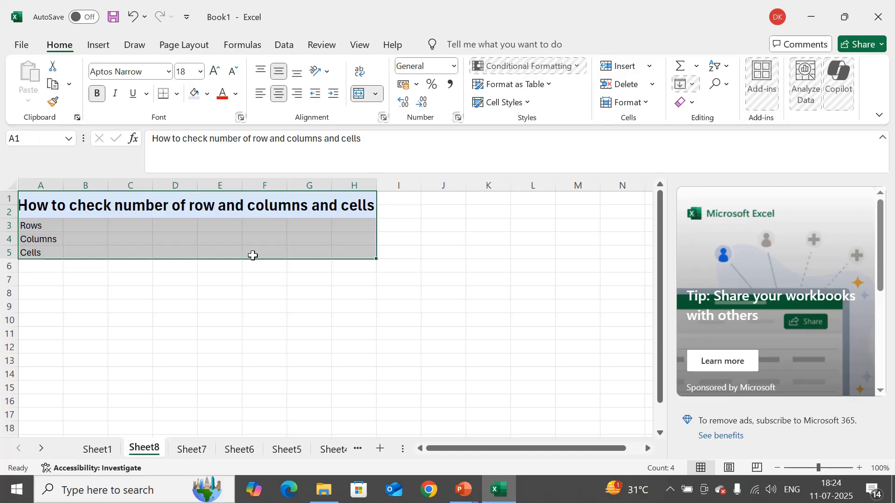
key(alt+h)
key(b)
key(a)
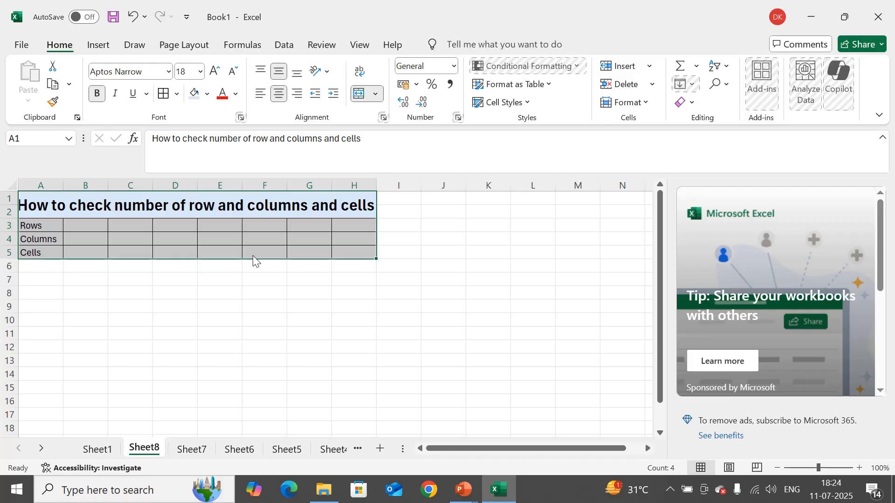
key(alt+h)
key(b)
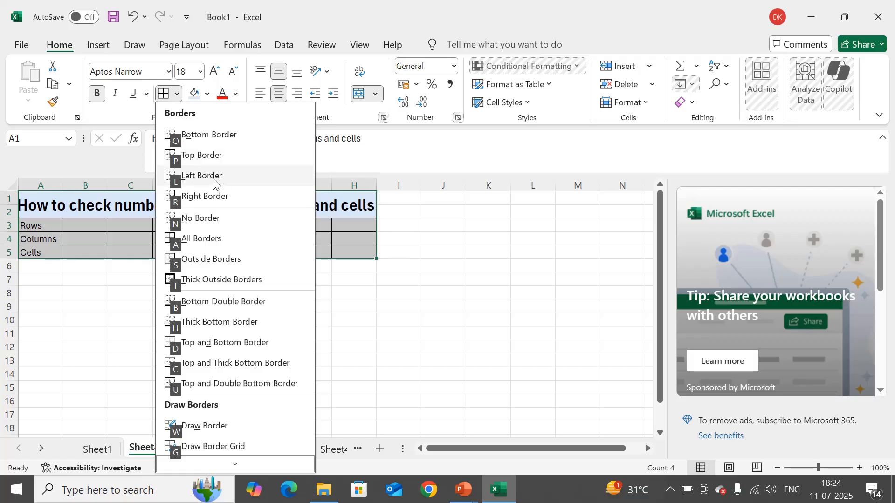
click(228, 247)
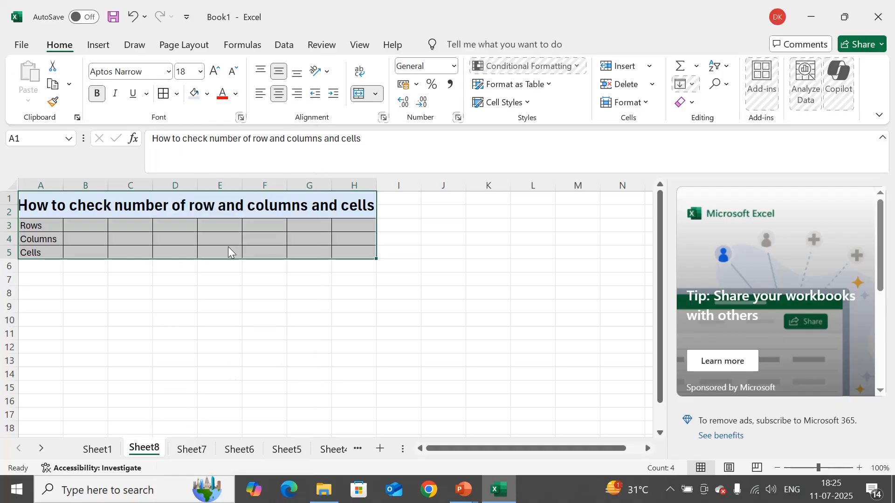
click(282, 254)
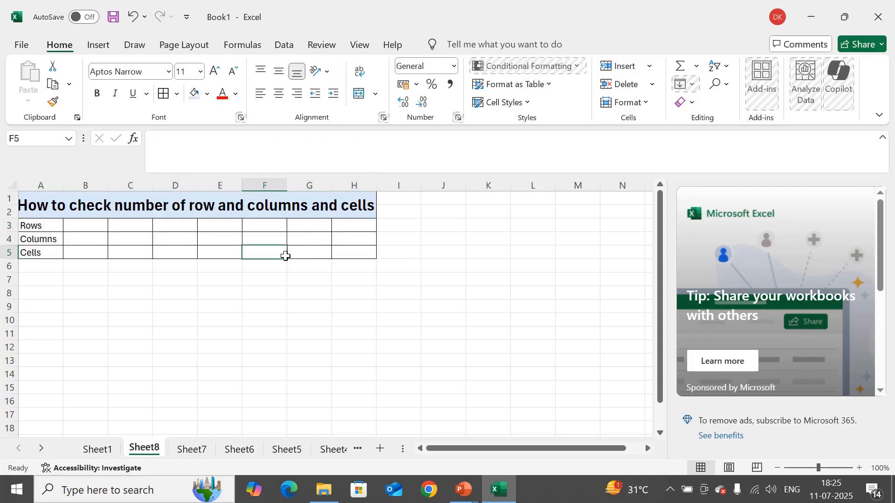
Enter the formula =ROWS(A:A) in cell B3 to count the worksheet's rows
click(86, 234)
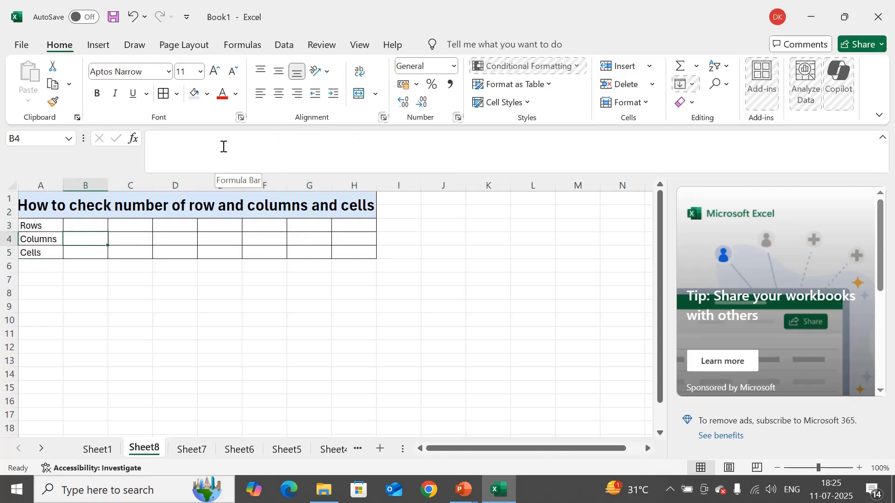
click(93, 226)
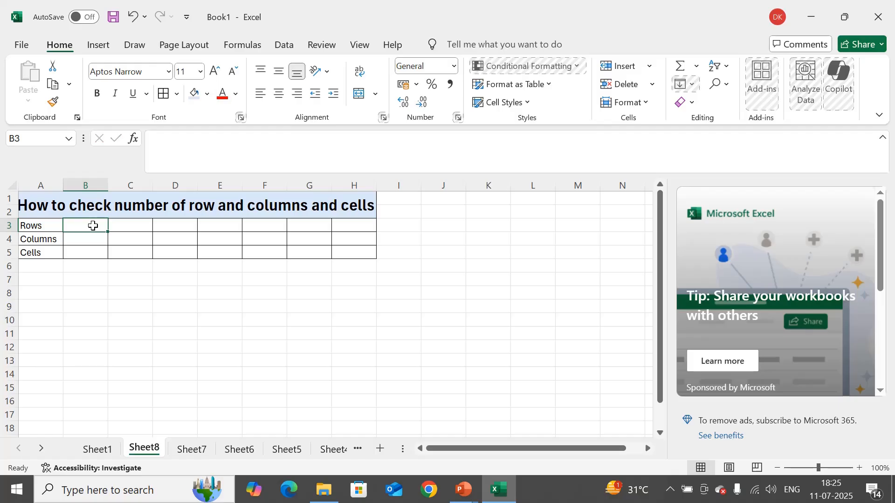
text(=row)
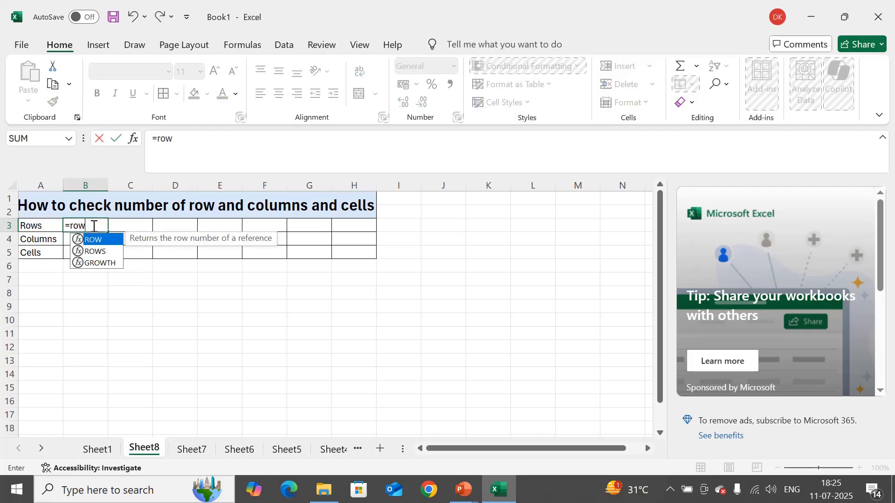
key(Down)
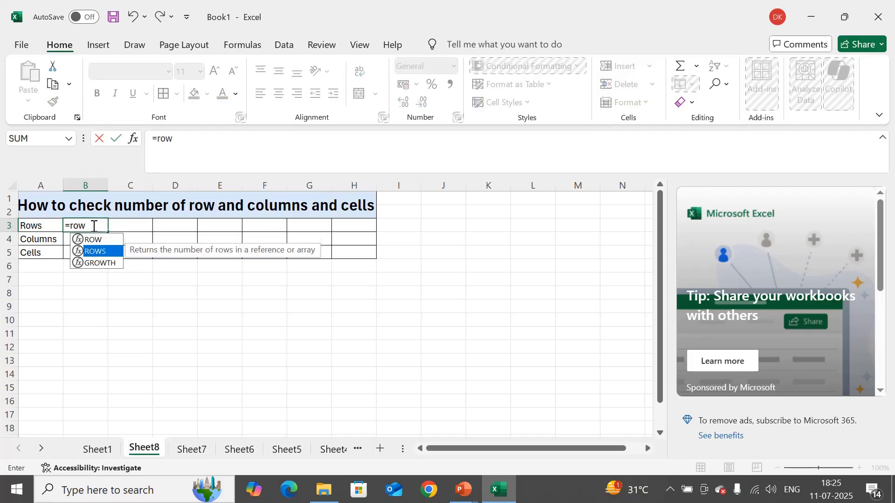
key(Tab)
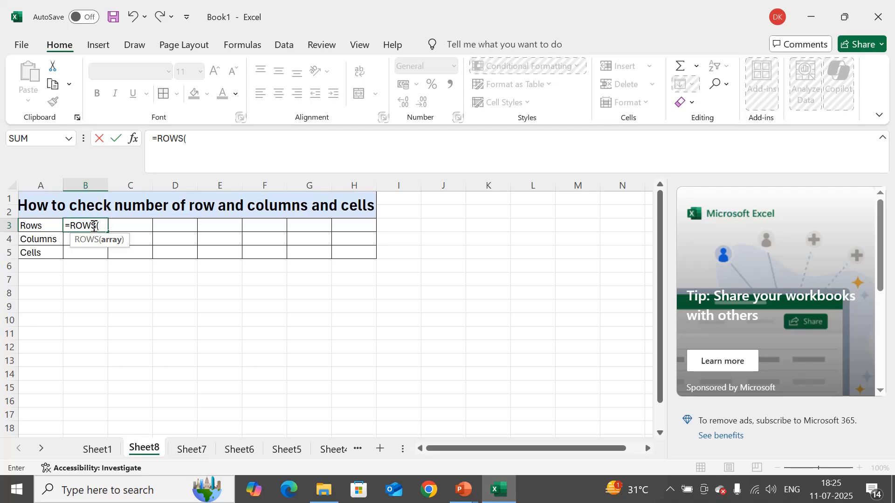
text(A:A)
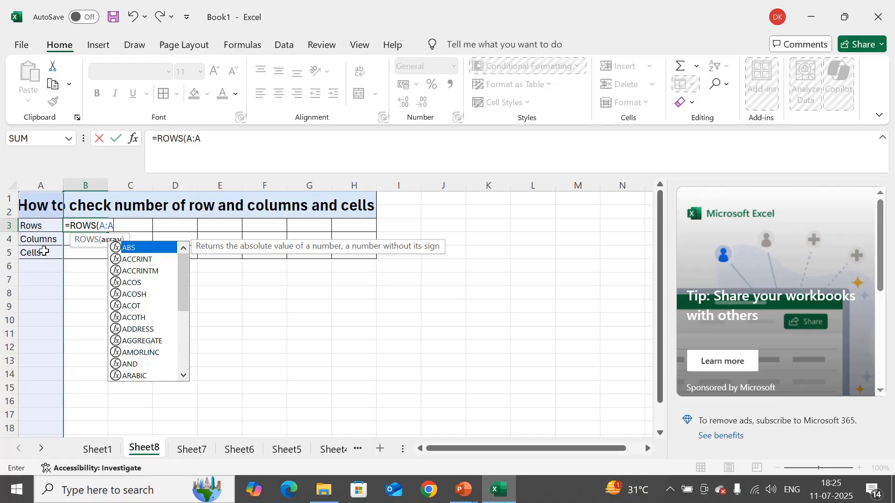
text())
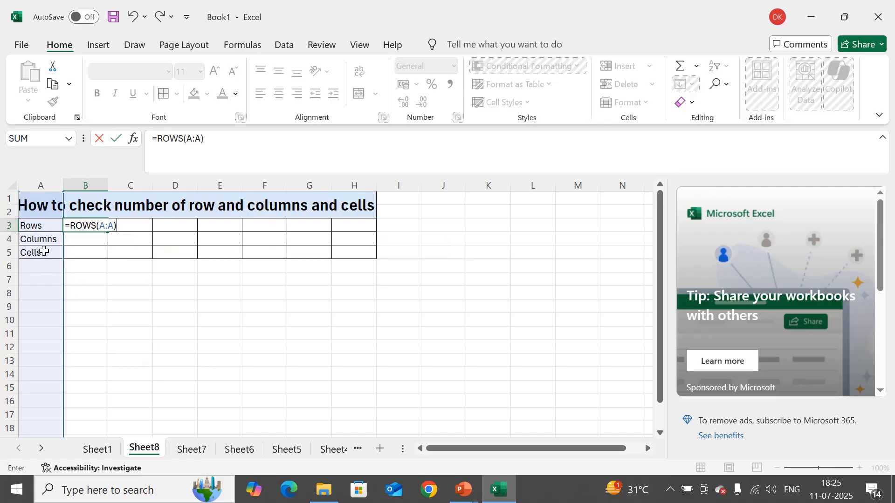
key(Return)
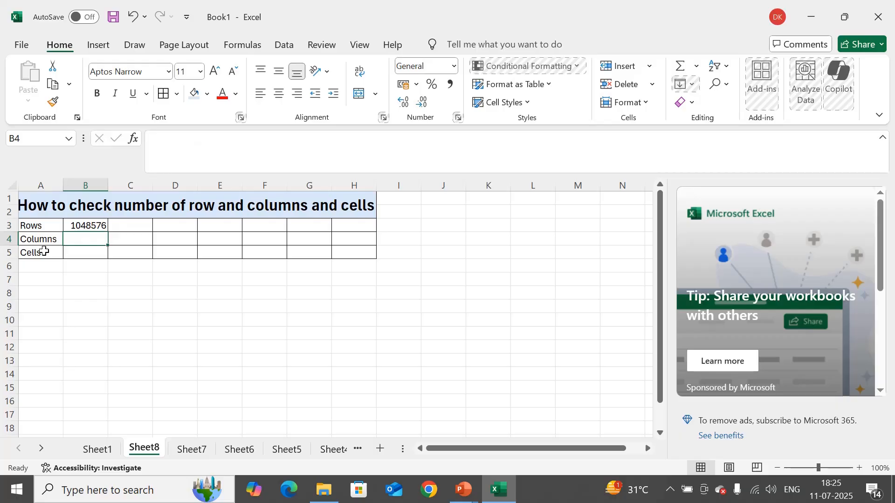
Enter the formula =COLUMNS(1:1) in cell B4 to count the worksheet's columns
key(Up)
key(Down)
text(=)
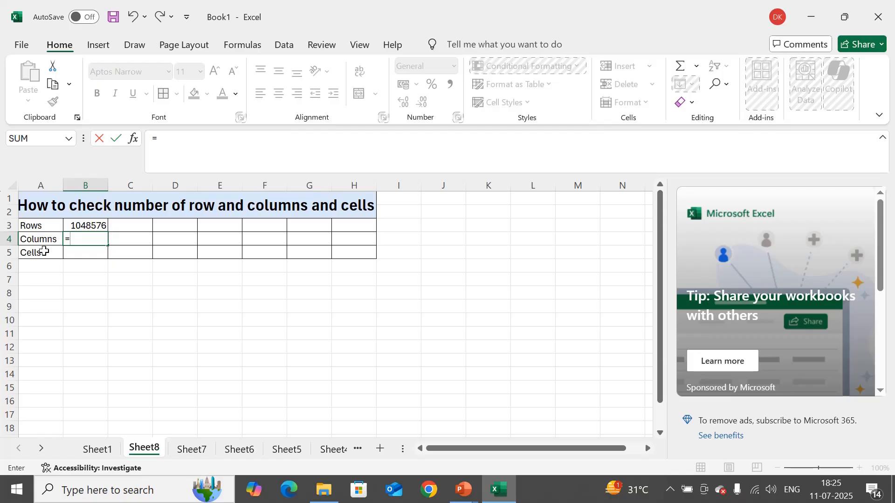
text(col)
key(Down)
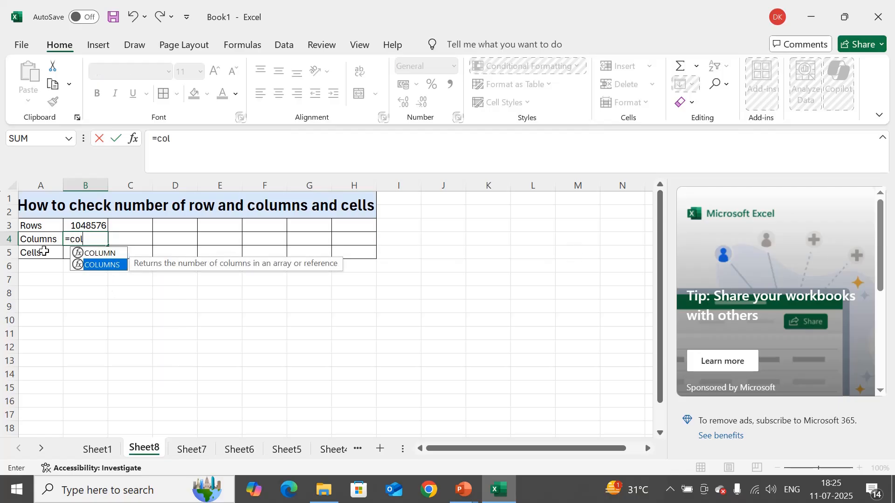
key(Tab)
text(1)
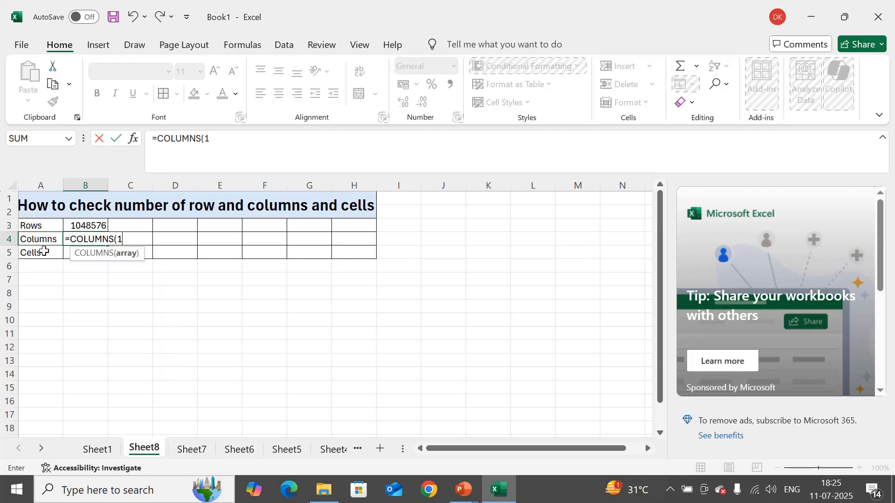
text(:1)
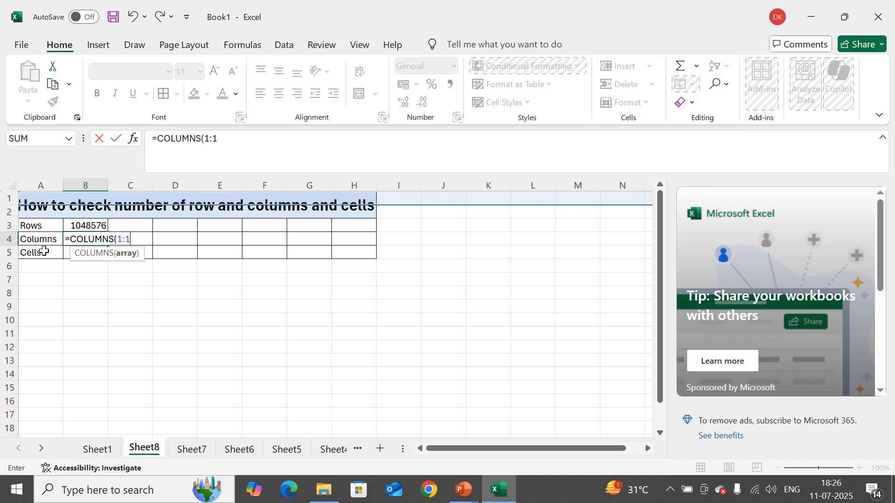
text())
key(Return)
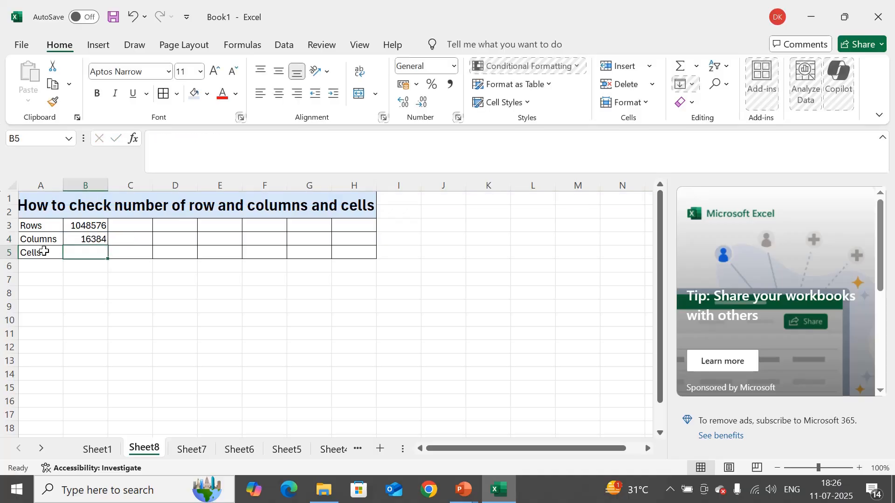
Calculate the total number of cells in B5 with the formula =B3*B4
text(=)
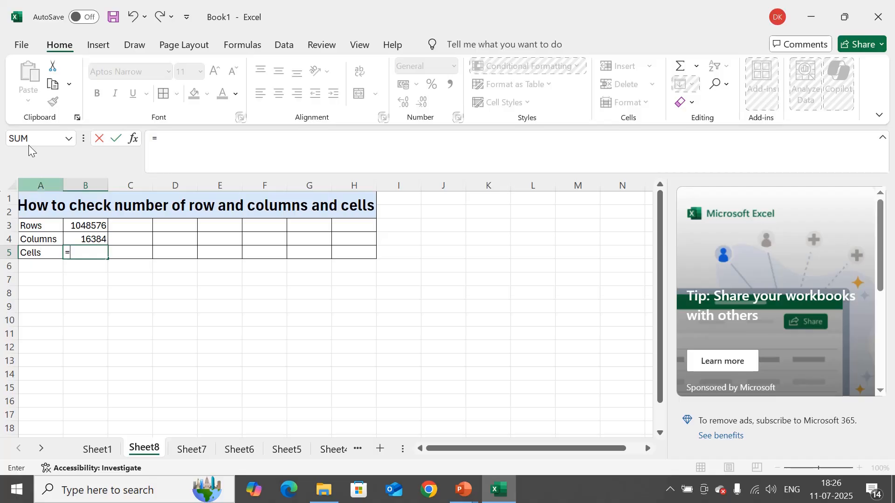
click(89, 227)
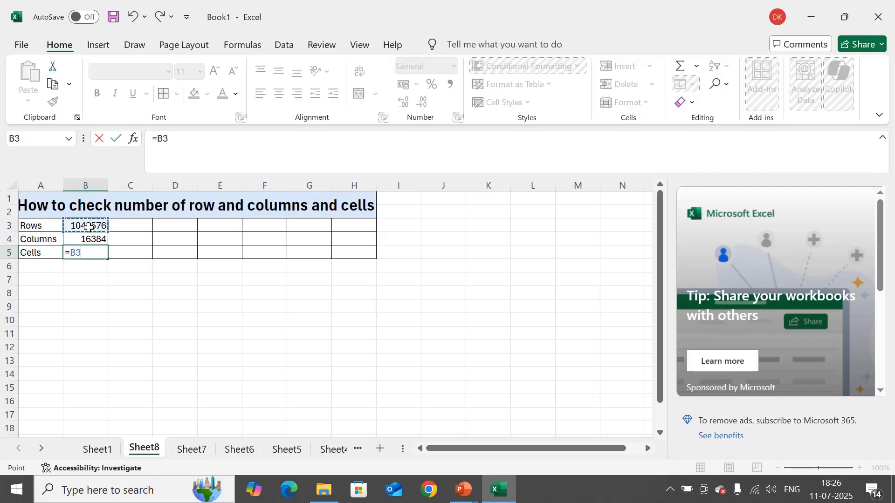
text(*)
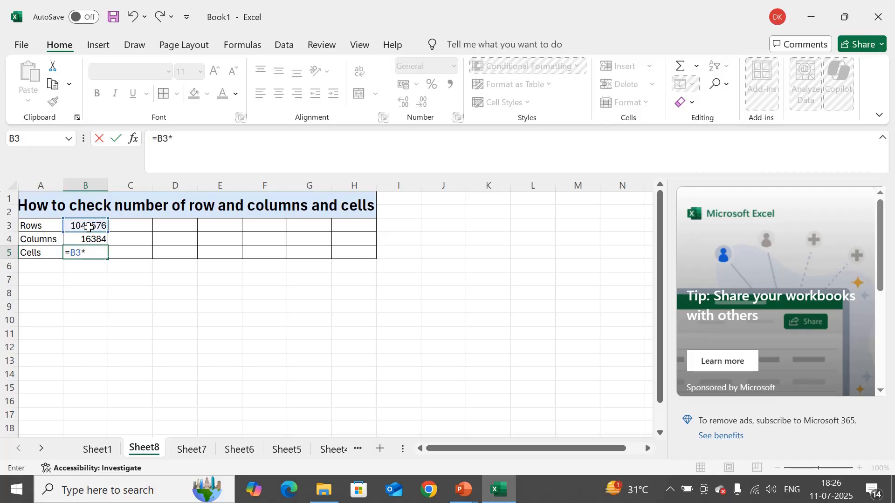
click(89, 237)
key(Return)
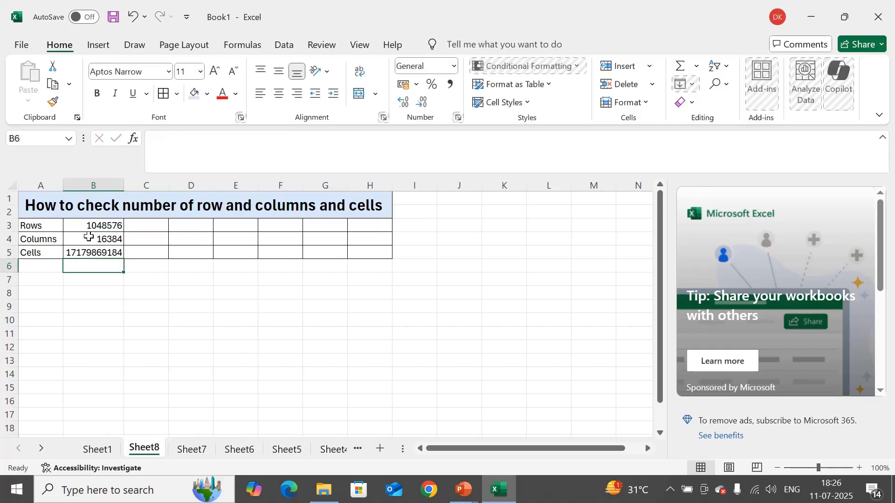
click(209, 314)
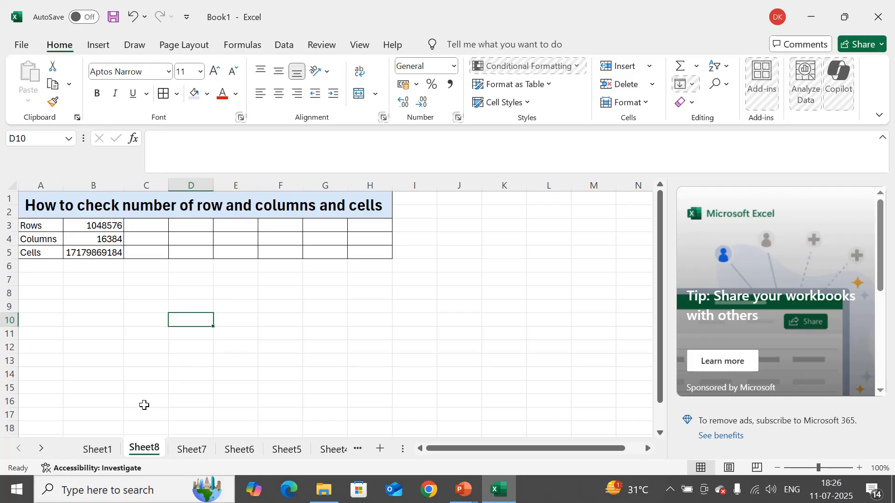
Rename the worksheet Sheet1 as Jan
click(109, 453)
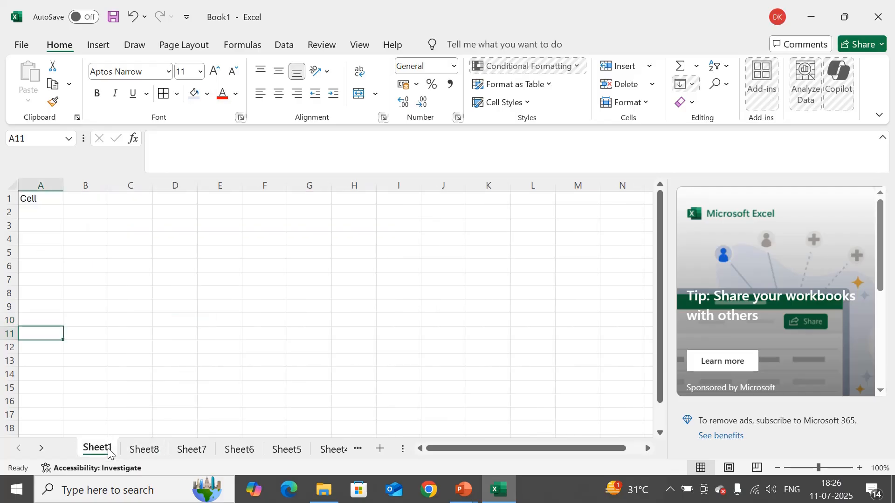
right_click(109, 453)
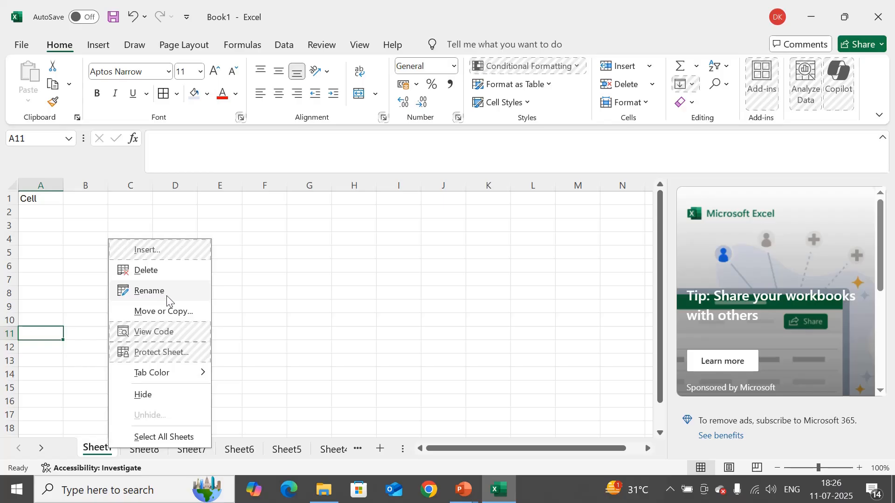
click(259, 329)
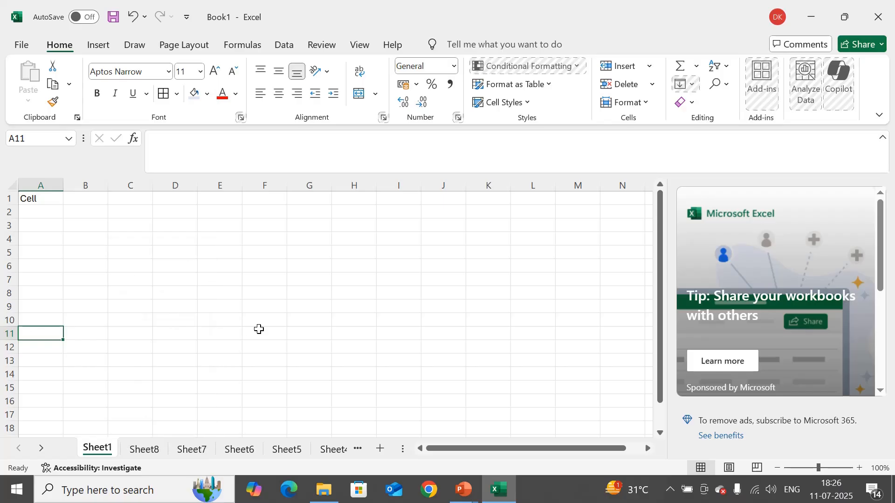
double_click(105, 450)
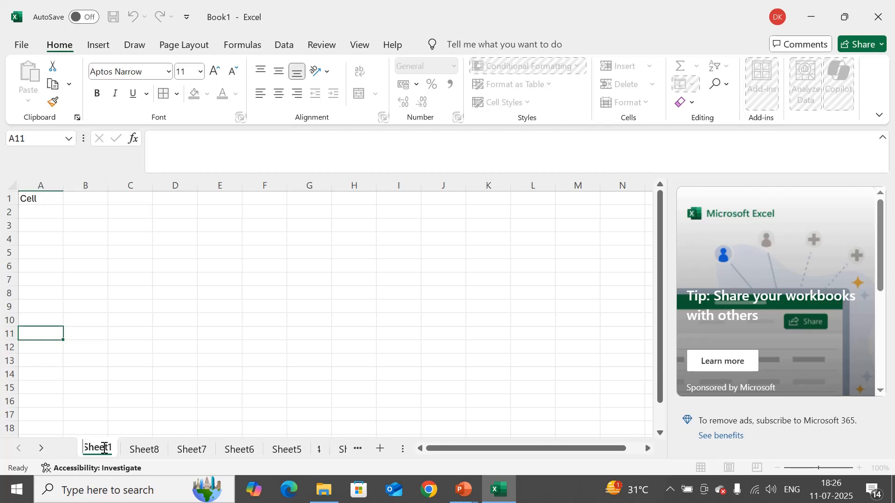
key(BackSpace)
text(Jan)
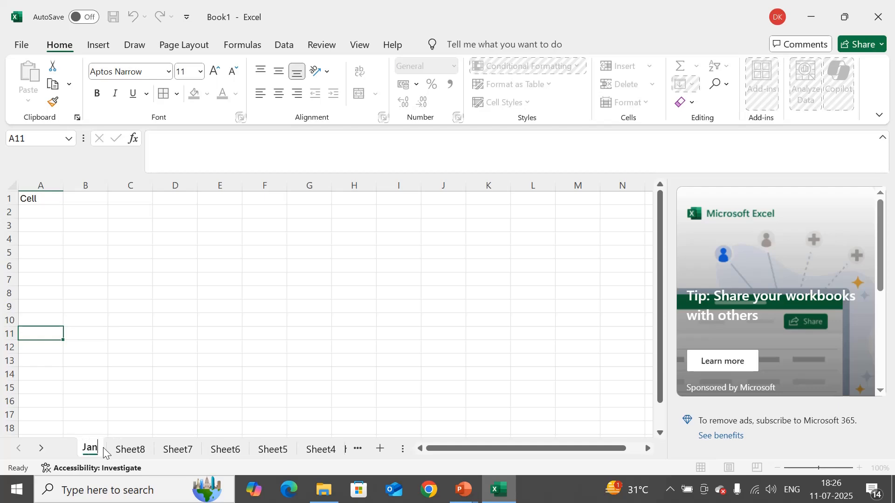
key(Return)
Rename the worksheet Sheet8 as Feb
double_click(121, 448)
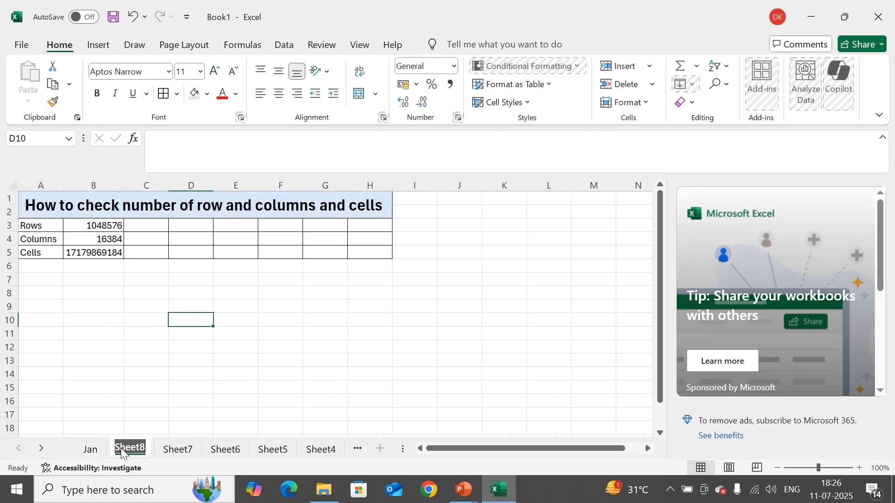
text(Feb)
key(Return)
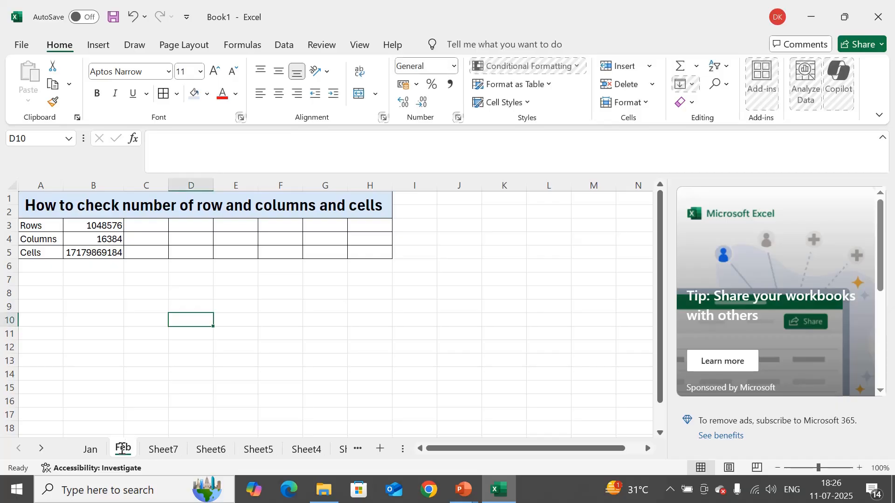
On the Jan sheet, replace the text in A1 with the header S.No. and enter 1 in A2
click(94, 452)
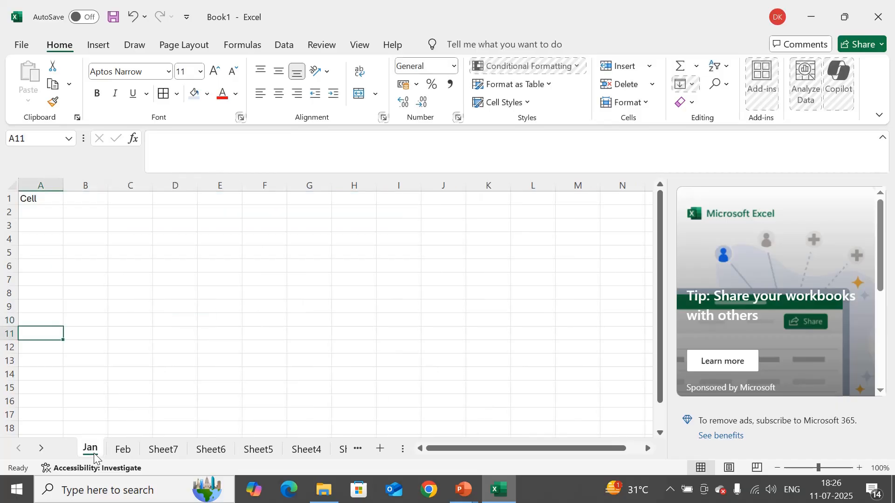
click(30, 199)
key(Return)
key(BackSpace)
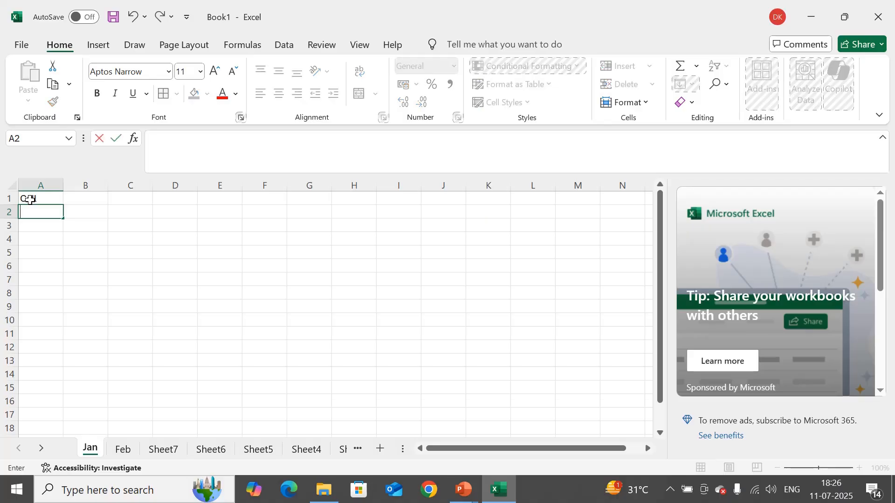
click(30, 199)
key(BackSpace)
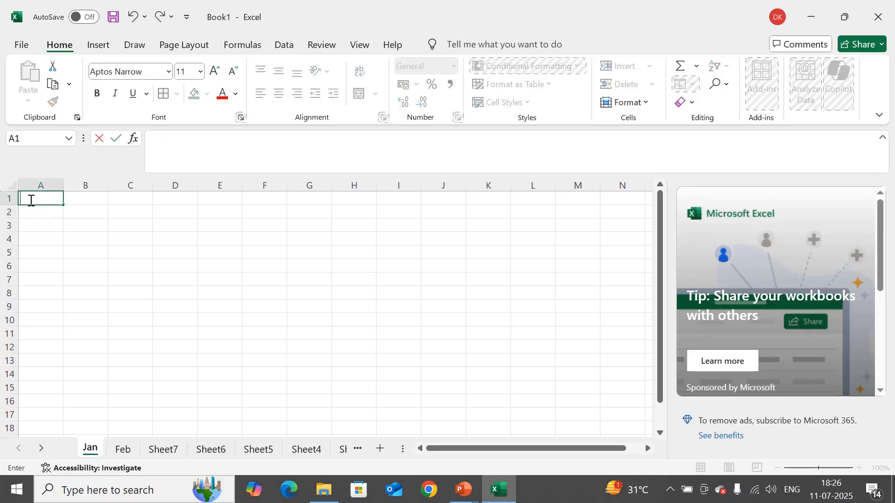
text(S.No.)
key(Return)
text(1)
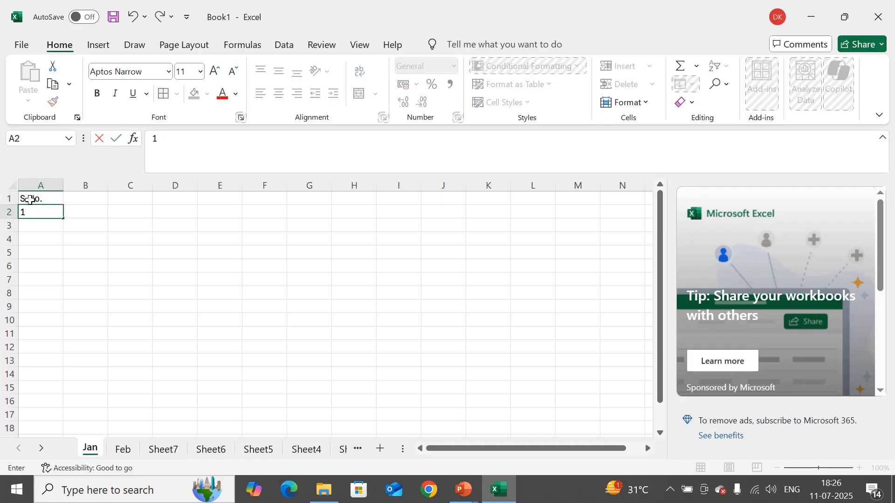
click(106, 254)
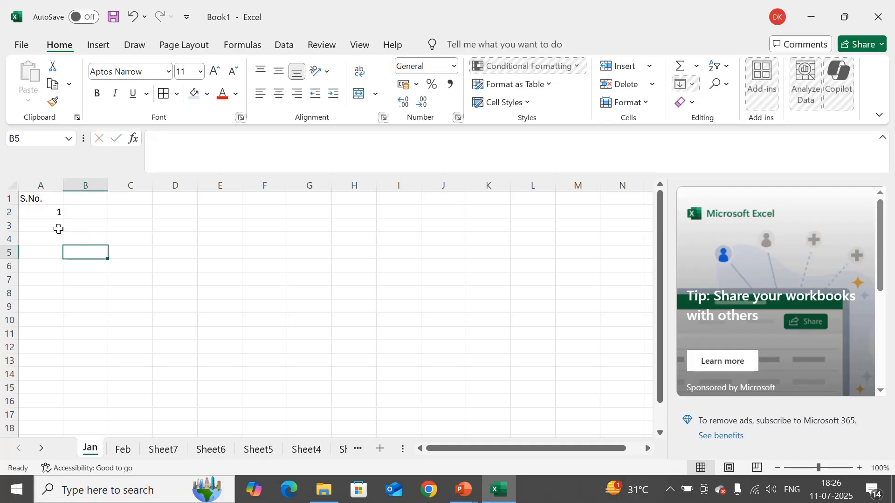
Try to number the rows by filling the value of A2 alone down to A9, and undo the fill
click(44, 208)
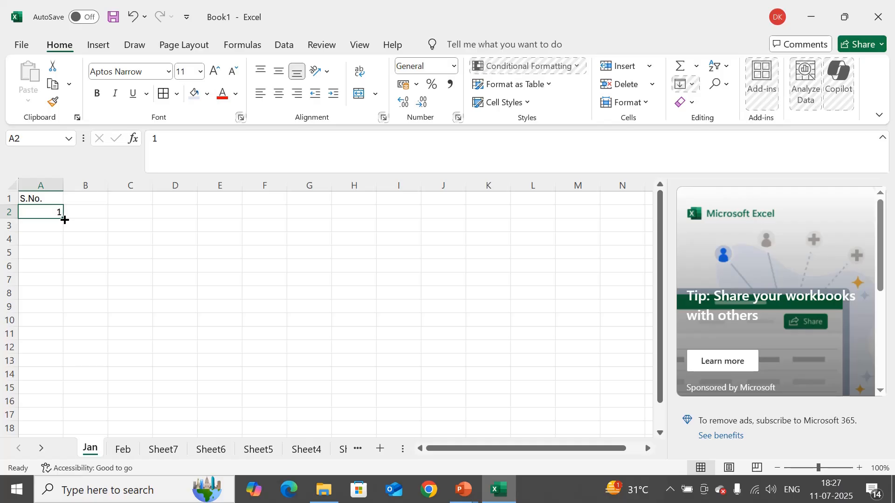
drag(64, 219, 60, 313)
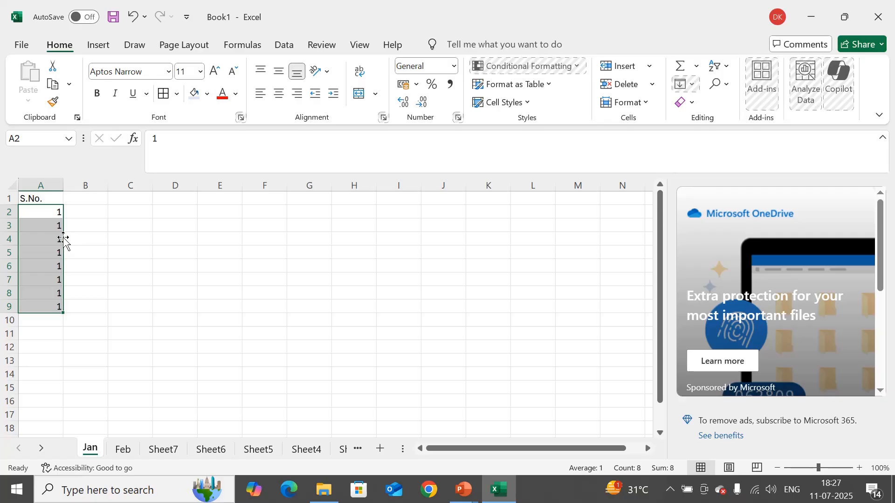
key(BackSpace)
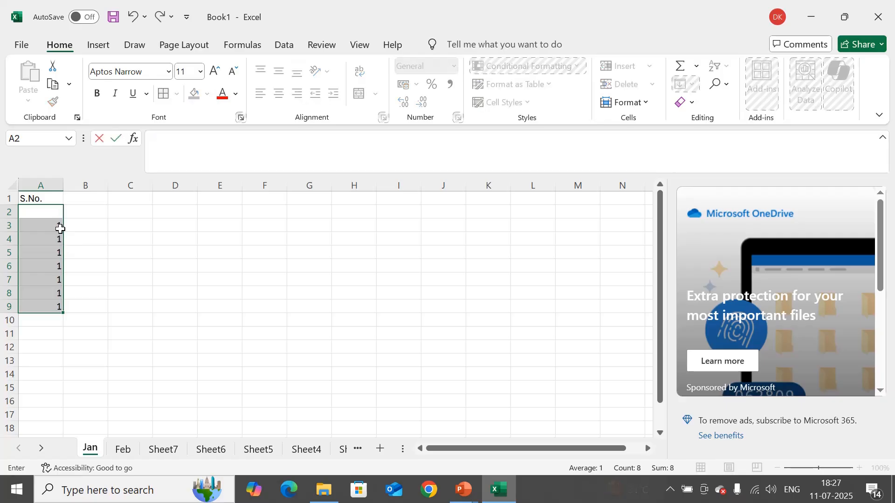
click(104, 216)
click(54, 223)
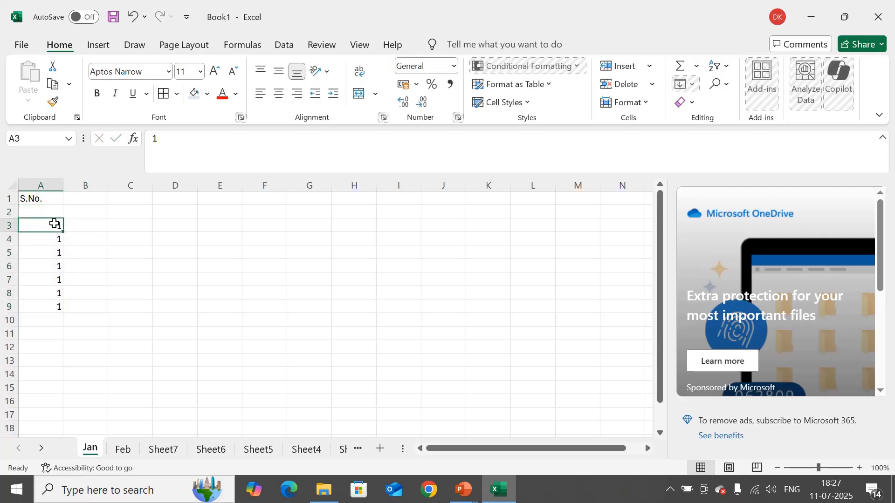
key(ctrl+z)
key(ctrl+z)
Enter 2 in cell A3 and extend the number series from A2:A3 down to A11
click(54, 224)
text(2)
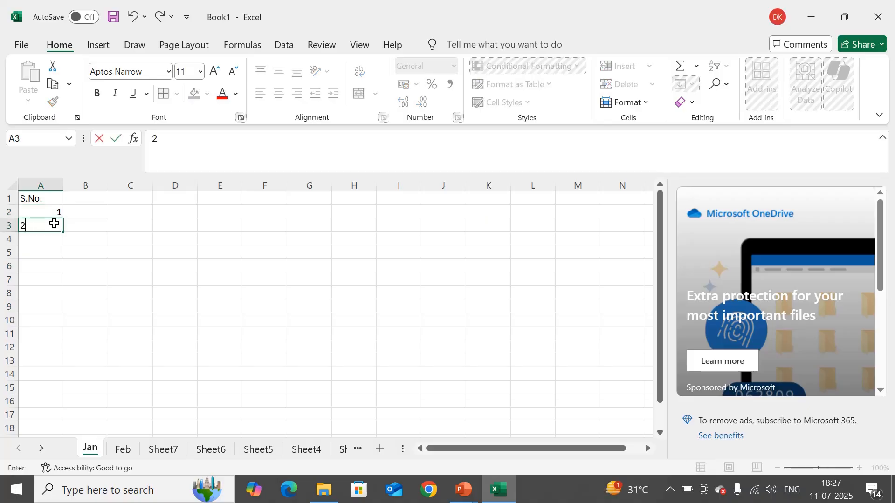
click(105, 234)
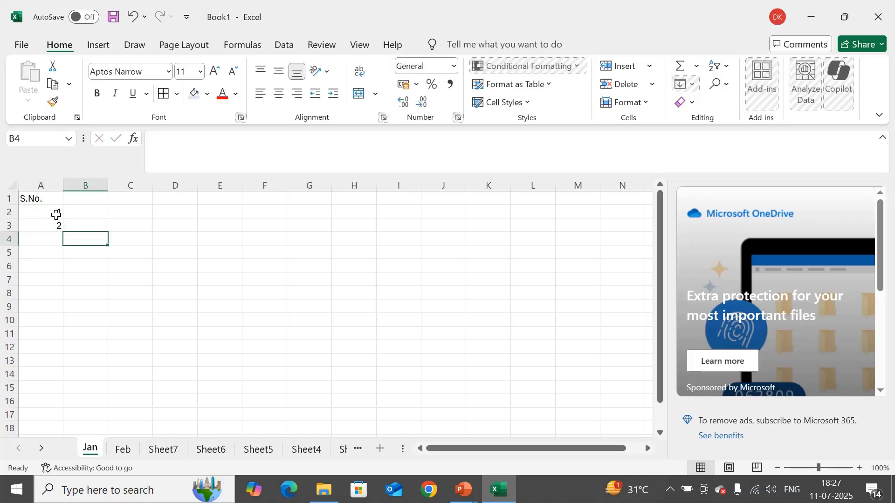
drag(56, 215, 68, 347)
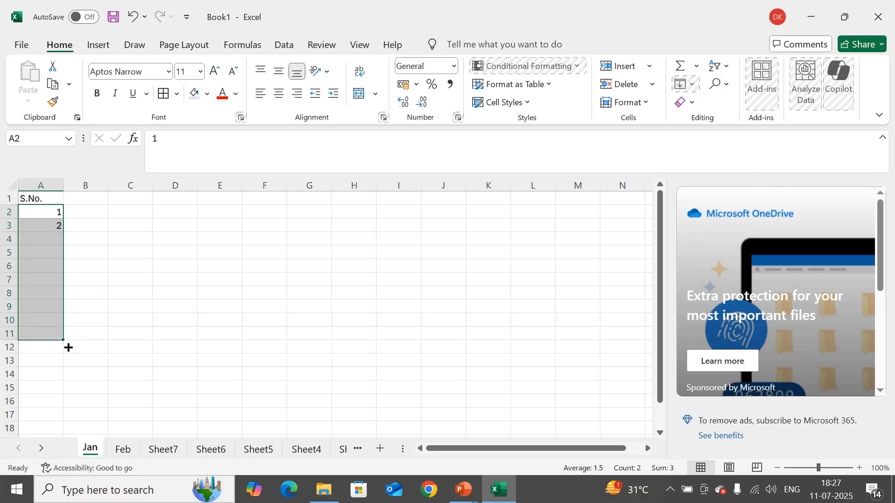
click(101, 206)
Enter the header S.No. in cell B1 for a second serial number column
click(101, 204)
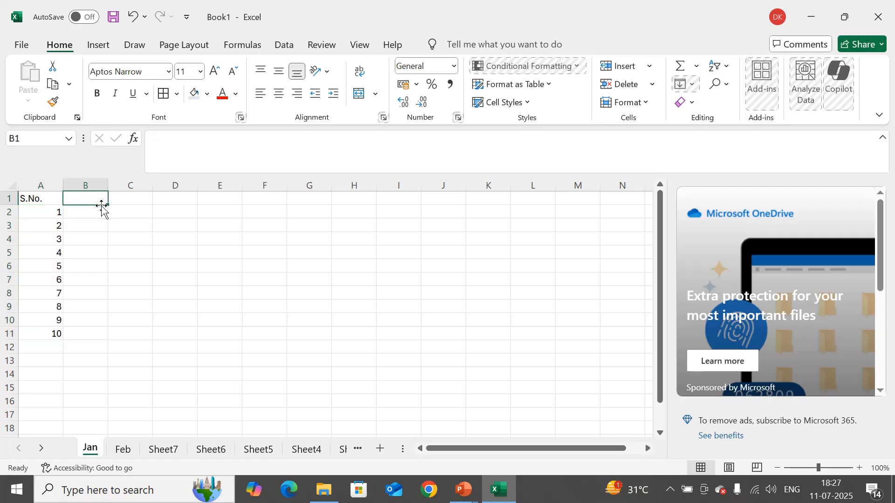
text(S.no)
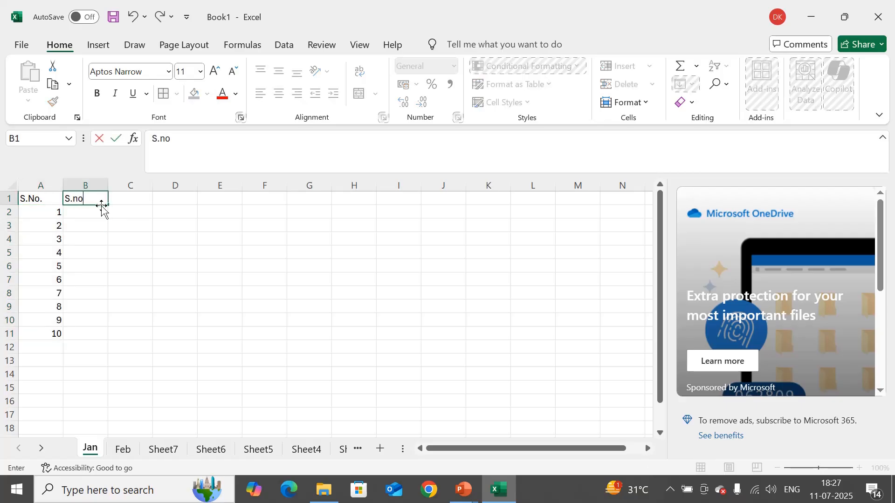
key(BackSpace)
key(BackSpace)
text(No)
key(Return)
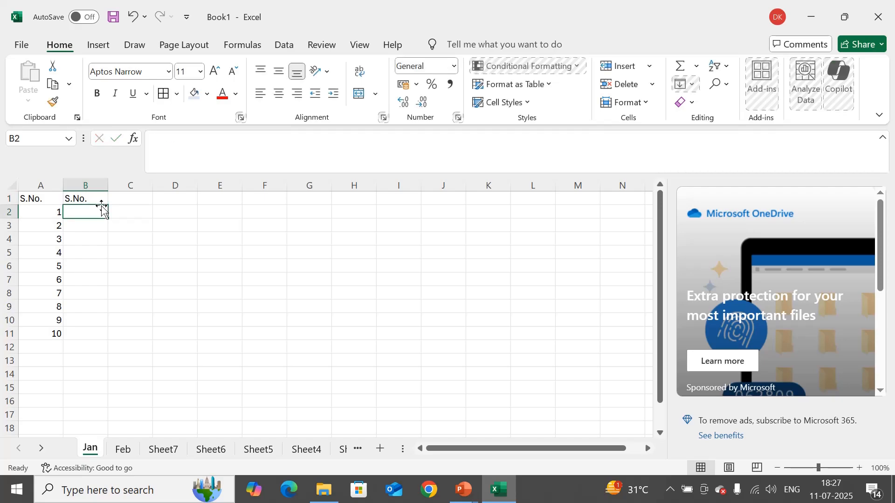
Enter A1 as text in cell B2 and fill the series down to B11
text(A1)
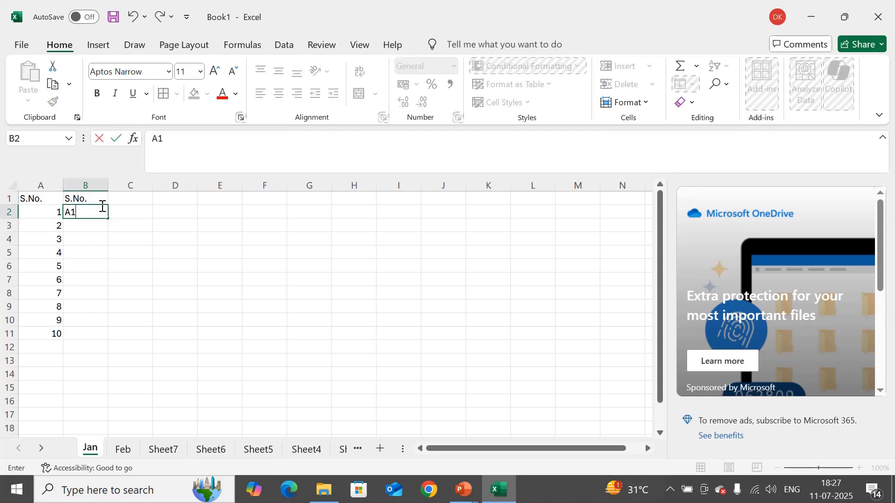
key(Return)
click(100, 212)
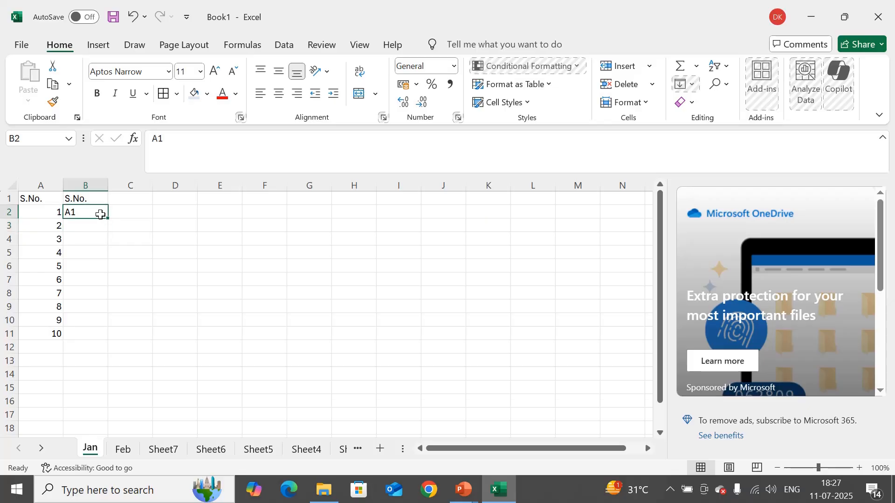
drag(108, 219, 108, 344)
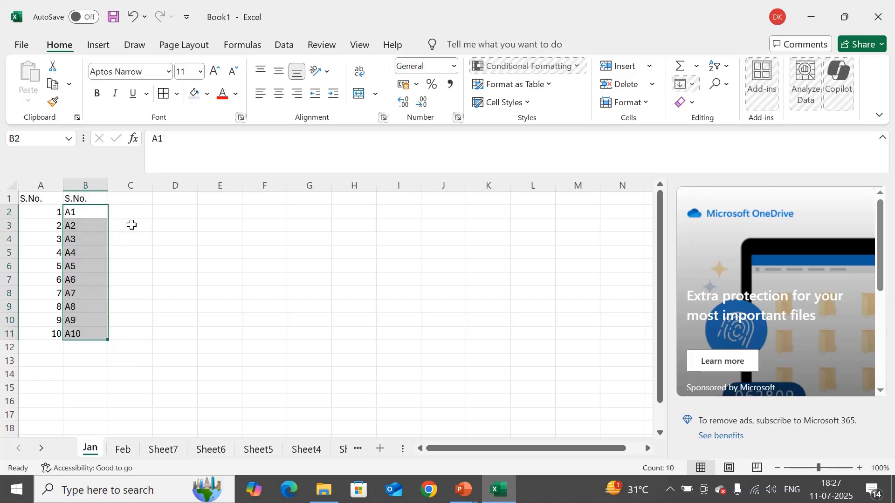
Enter the header Weekdays in cell C1
click(138, 196)
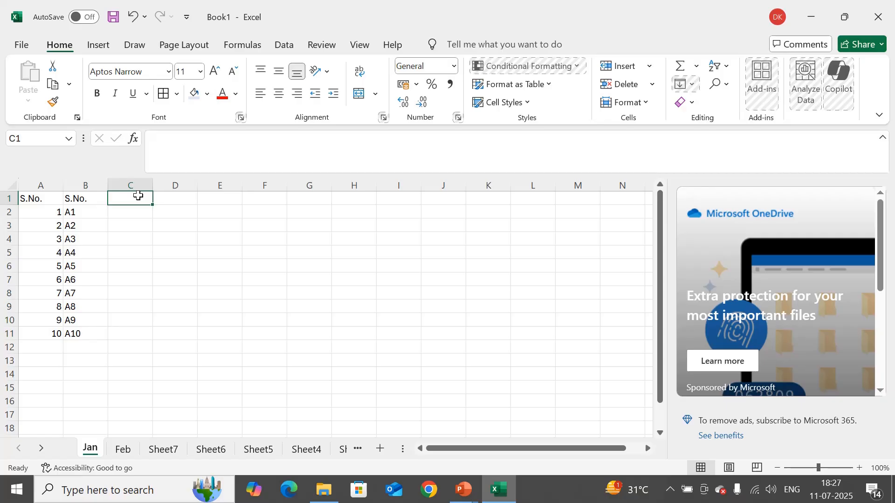
text(Wee)
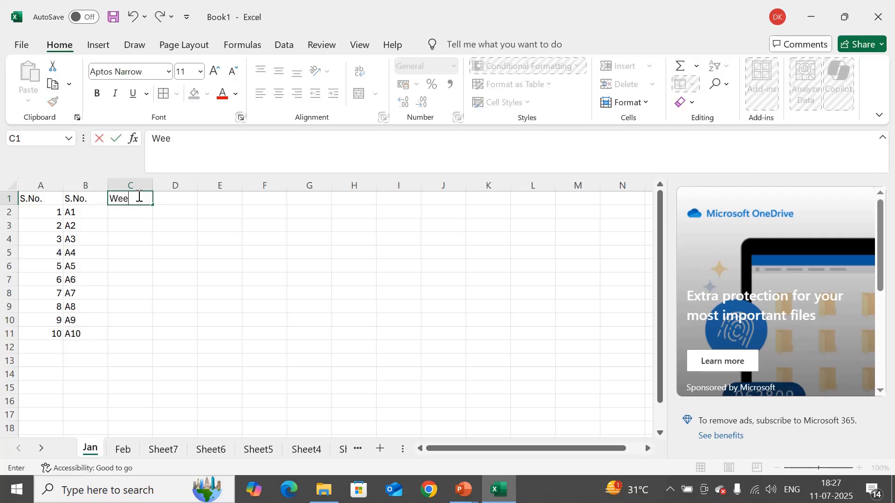
text(kdays)
key(Return)
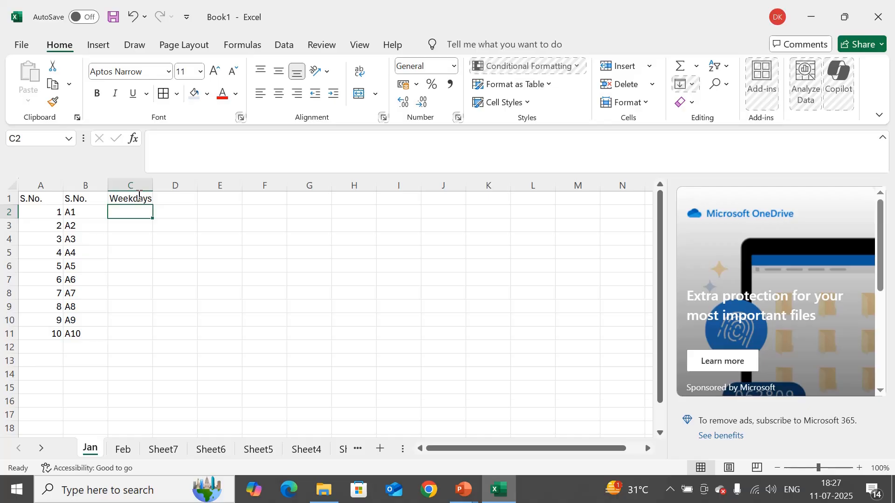
Fill the weekdays from Monday in C2 down to C8 and fit the width of column C to its contents
text(Monday)
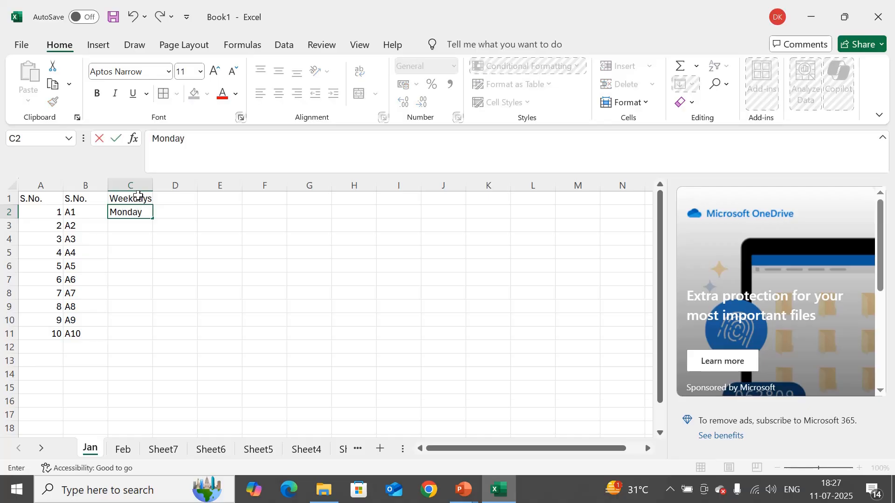
click(158, 236)
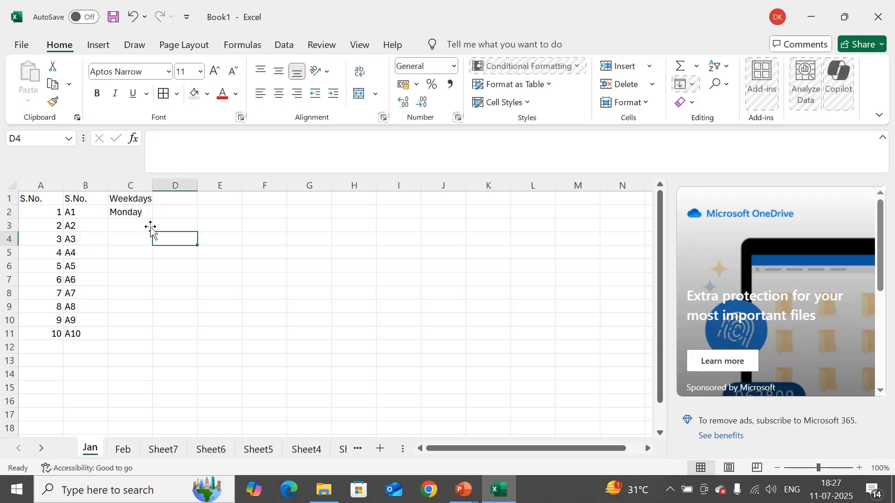
click(143, 213)
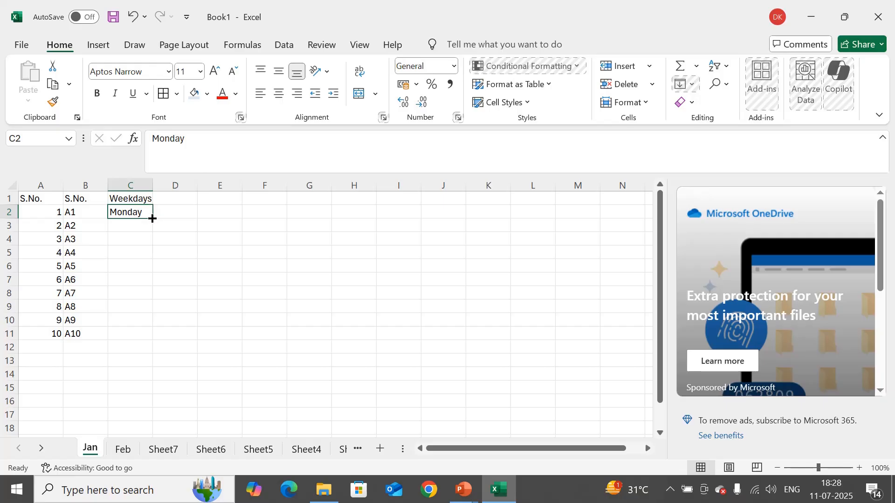
drag(153, 218, 156, 295)
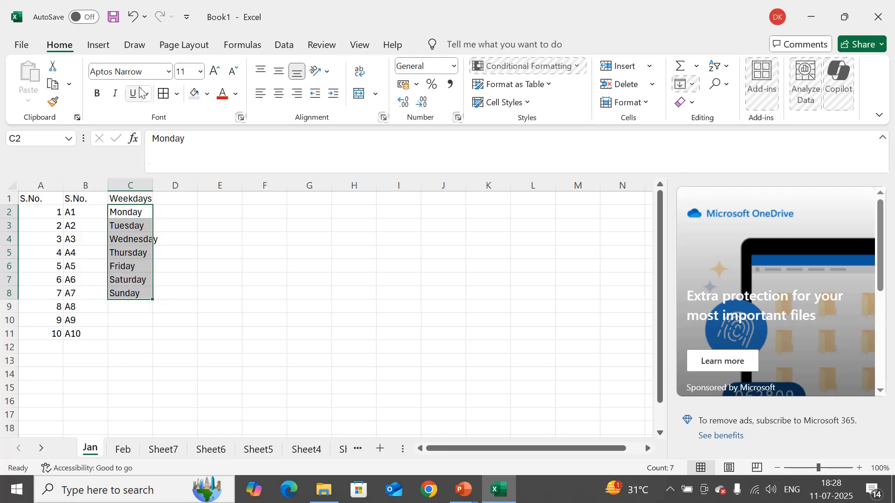
double_click(155, 186)
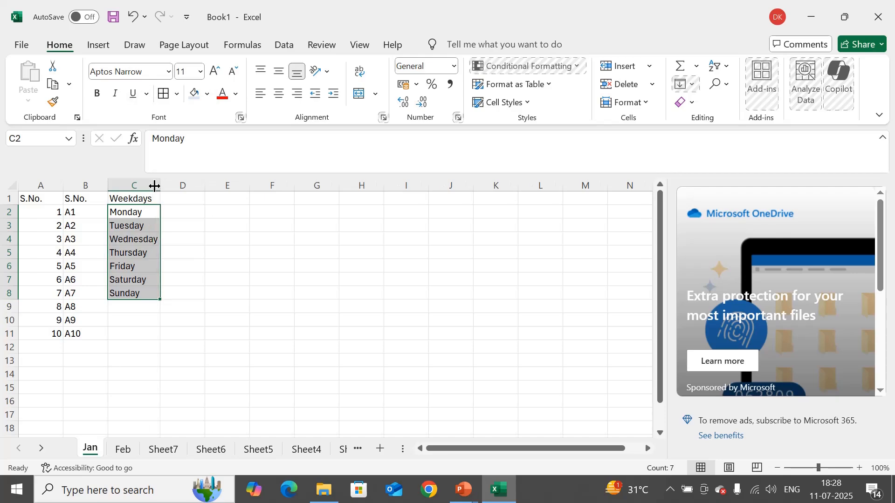
Copy the weekday names in C2:C8 and paste them into a new document in Notepad++
key(ctrl+c)
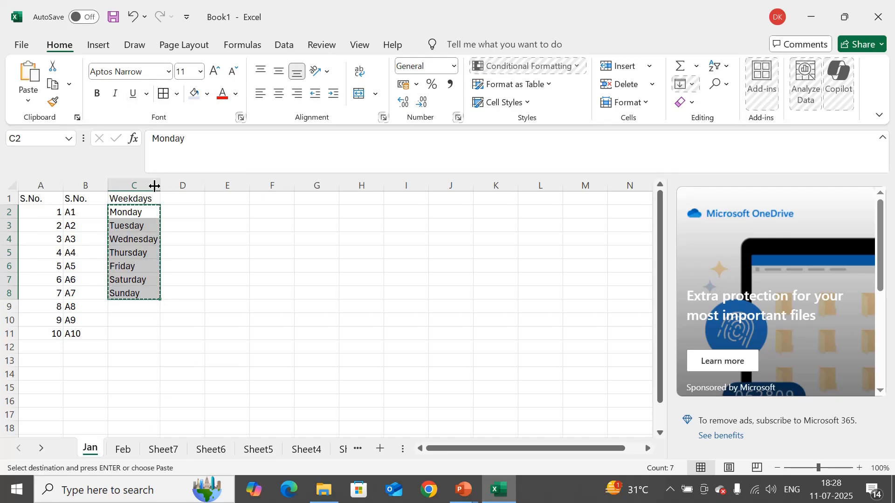
key(super+r)
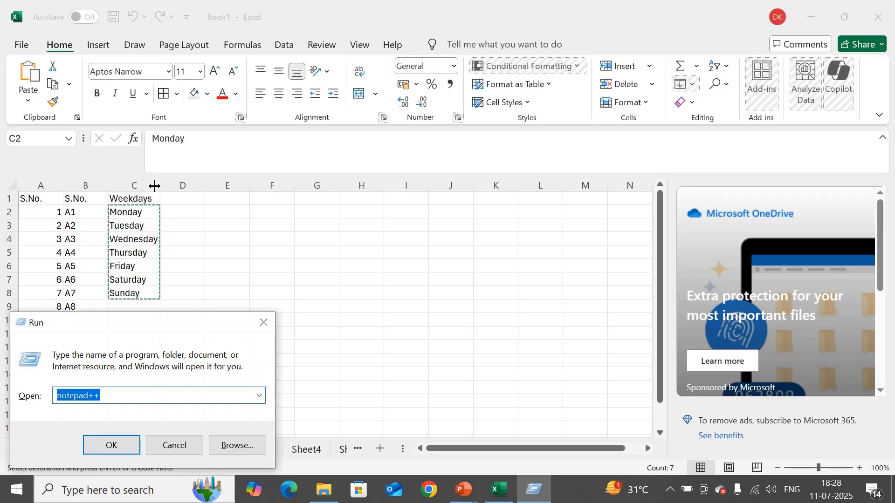
key(Escape)
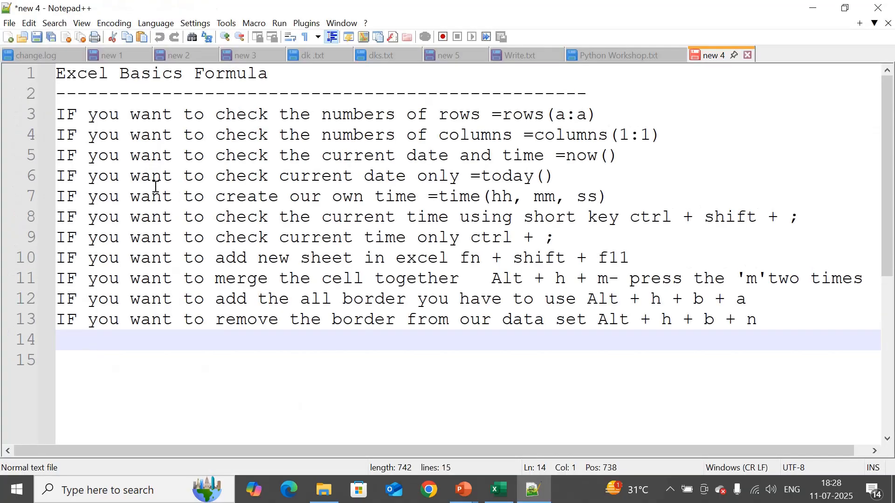
key(ctrl+n)
key(ctrl+v)
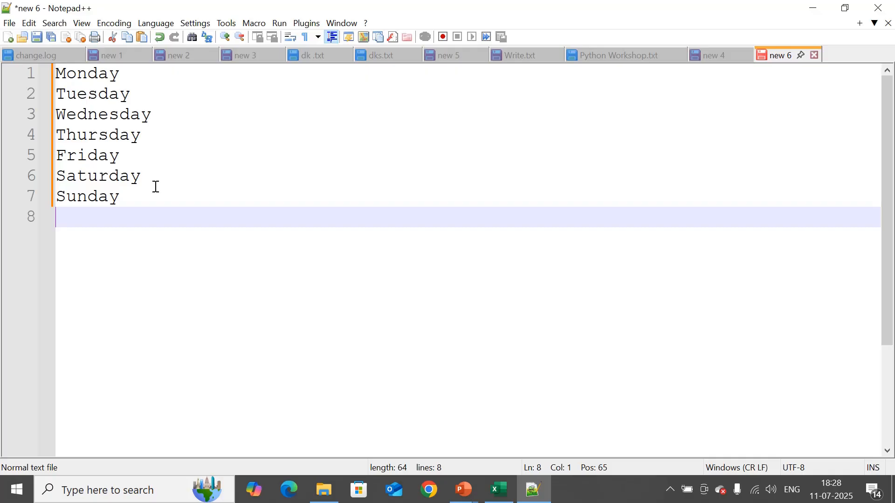
Switch back to the Excel workbook and select cell D2 beside the weekday list
key(alt+Tab)
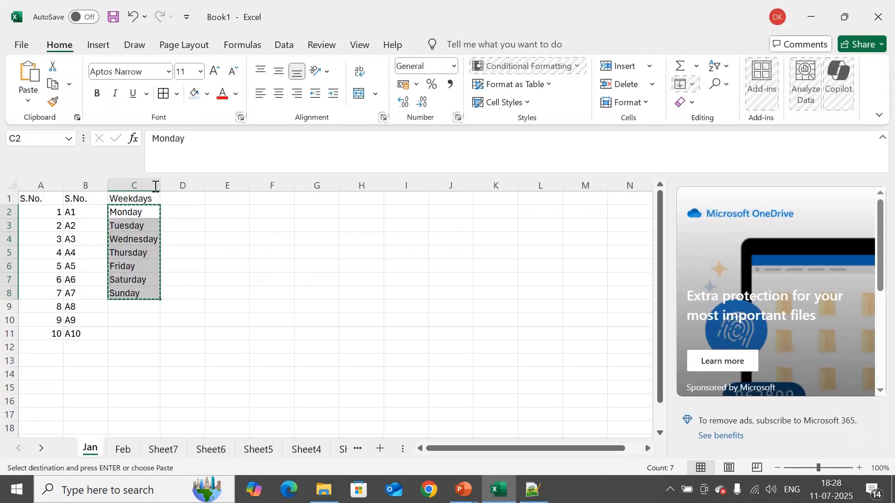
double_click(209, 230)
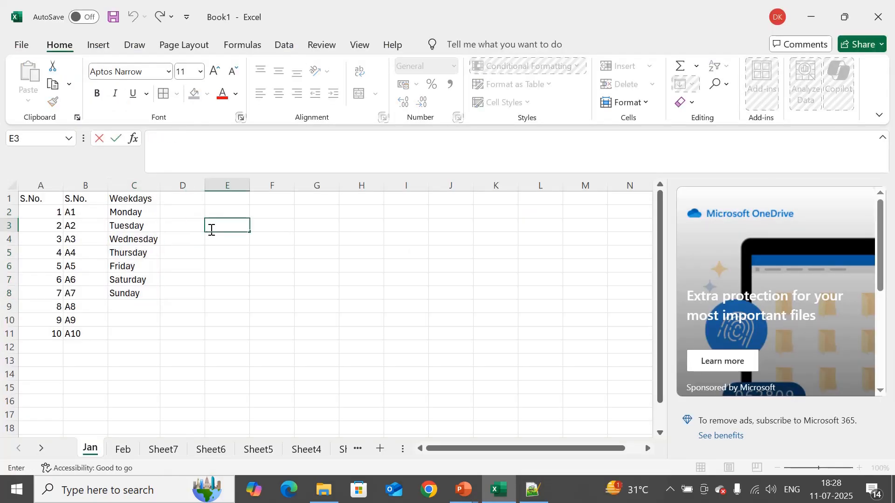
click(185, 215)
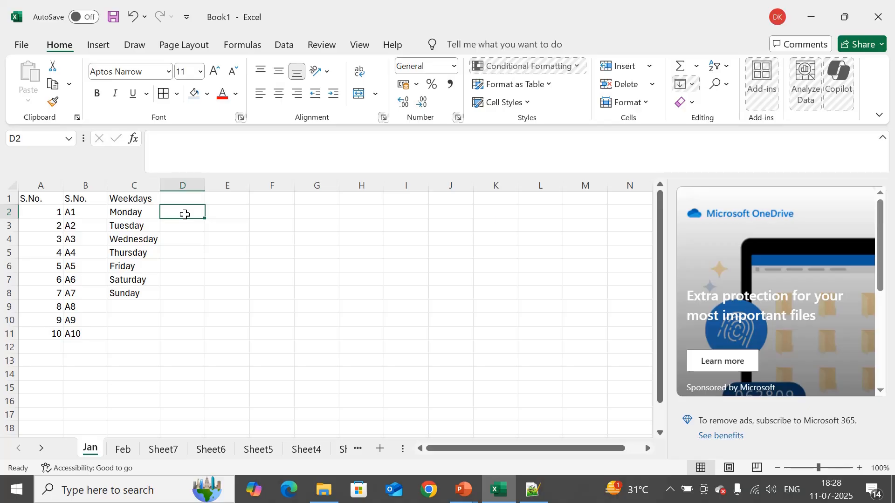
Enter Mon in D2 and fill the abbreviated weekday names down to D8
text(Mon)
key(Return)
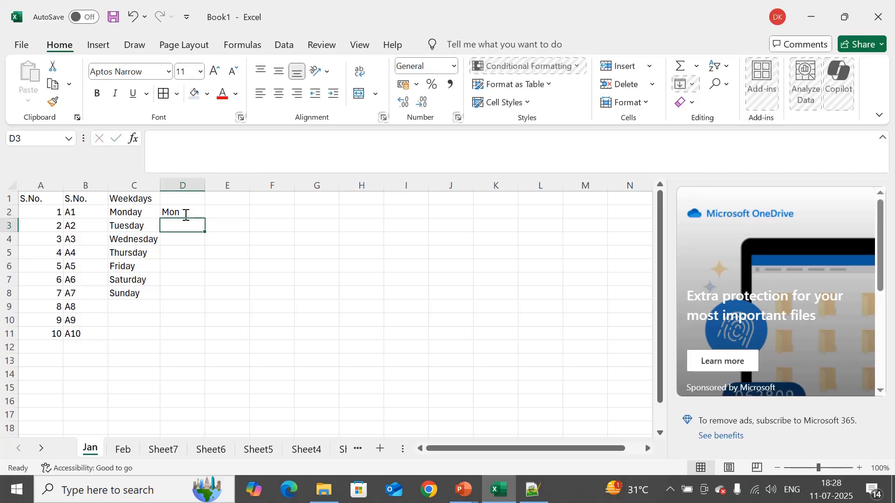
click(191, 210)
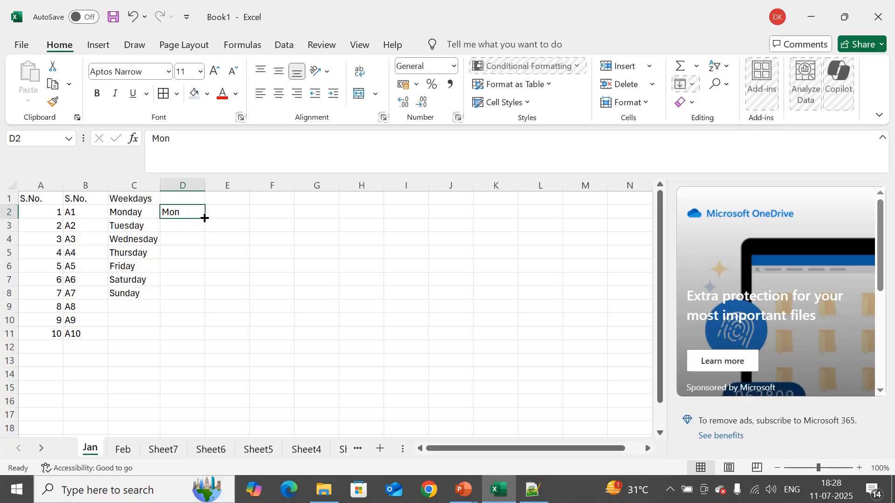
drag(206, 220, 213, 304)
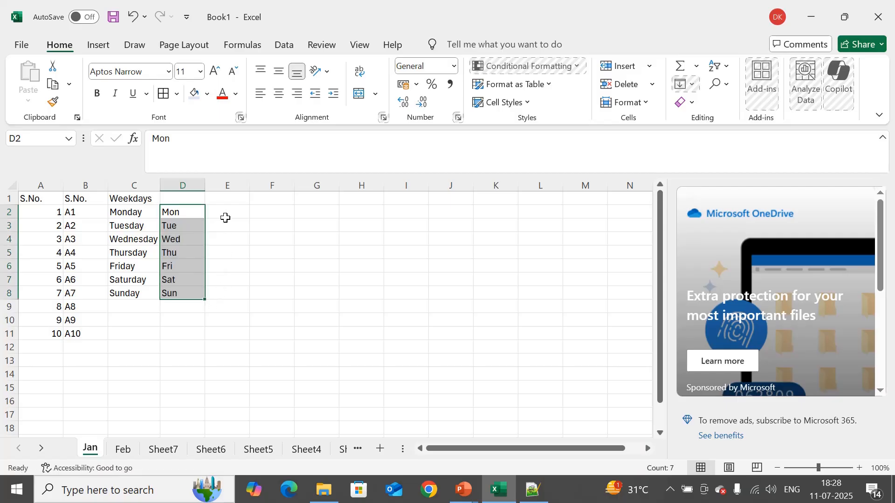
Enter the header Months in cell E1
click(237, 200)
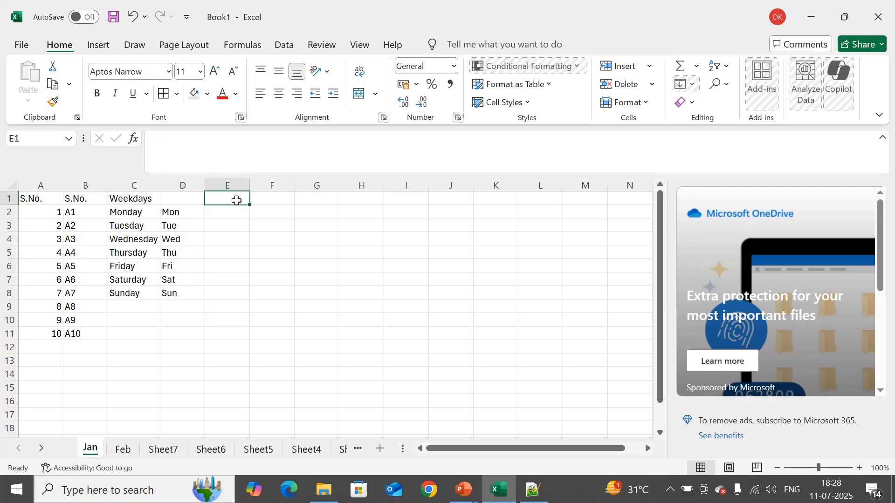
text(Months)
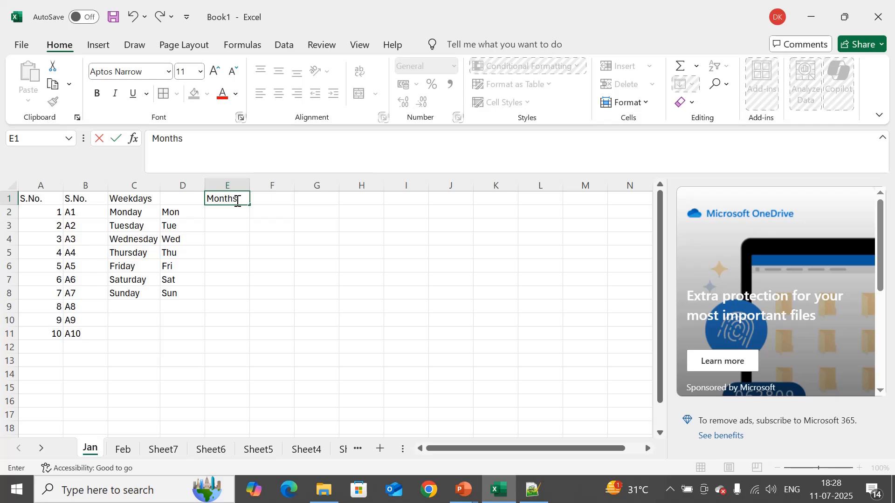
key(Return)
Fill the full month names from January in E2 down to E13 and fit the width of column E to its contents
text(Ja)
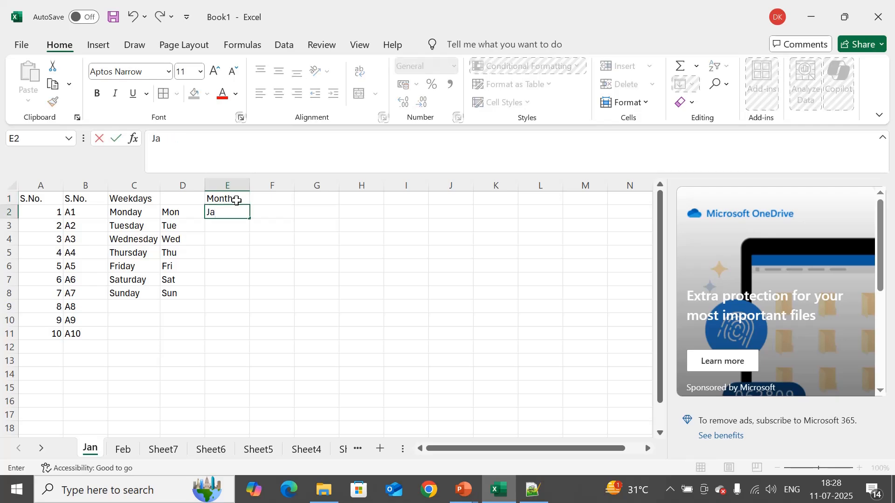
text(nuary)
key(Return)
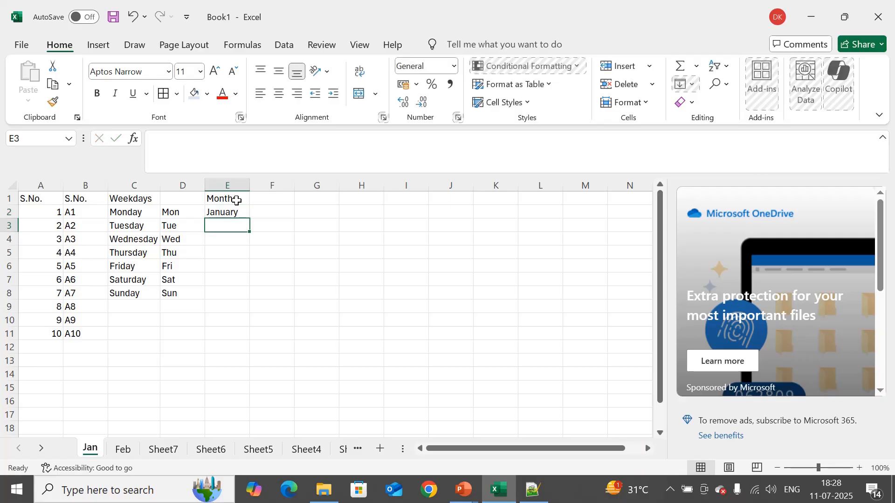
click(241, 214)
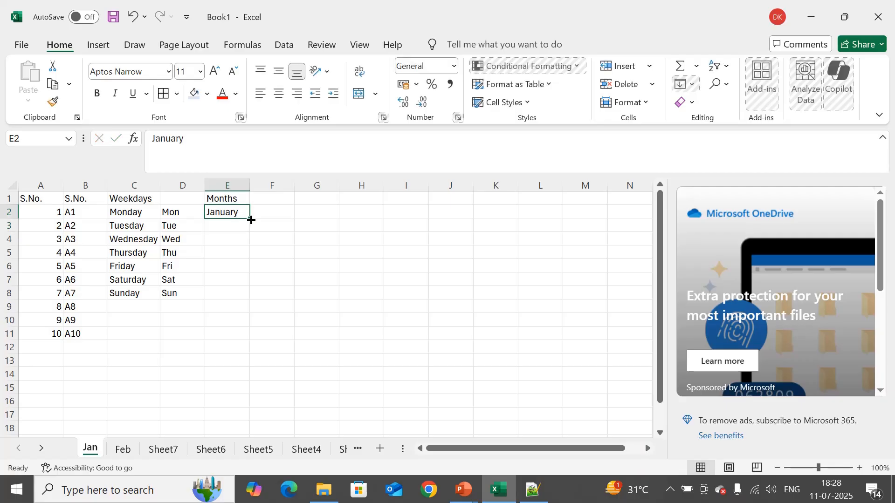
drag(251, 220, 259, 372)
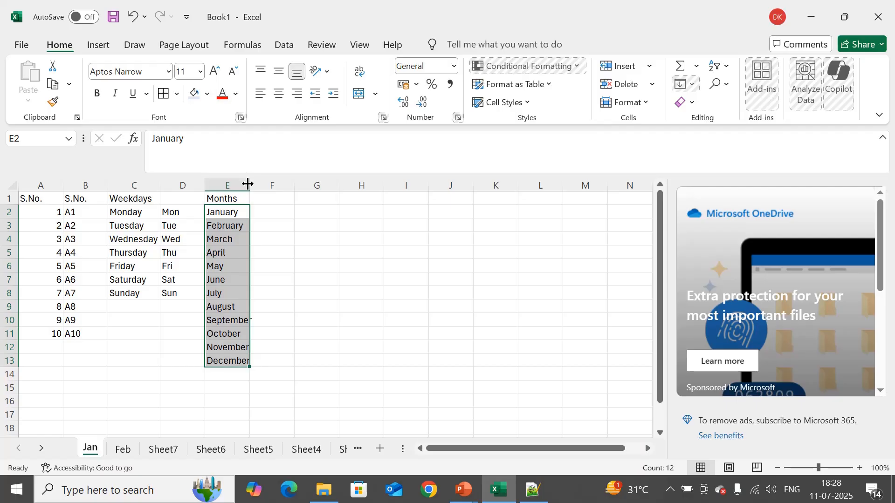
double_click(249, 184)
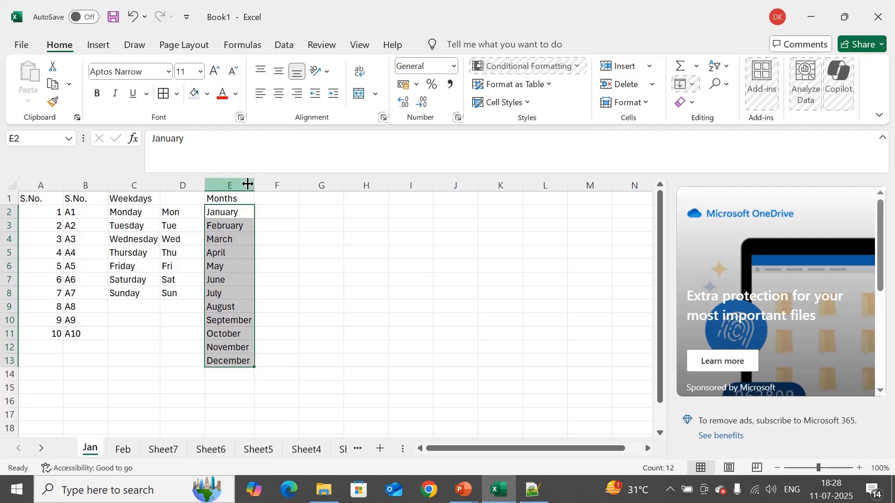
Enter Jan in F2 and fill the abbreviated month names down to F13
click(269, 212)
text(Jan)
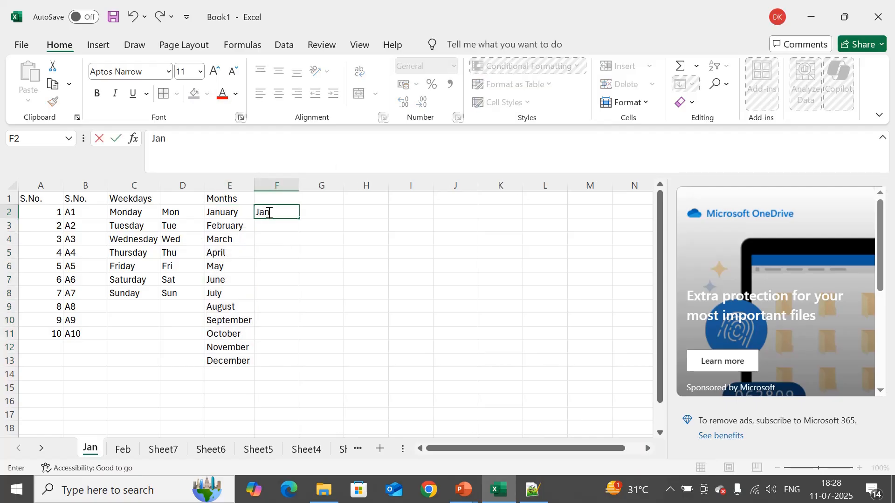
key(Return)
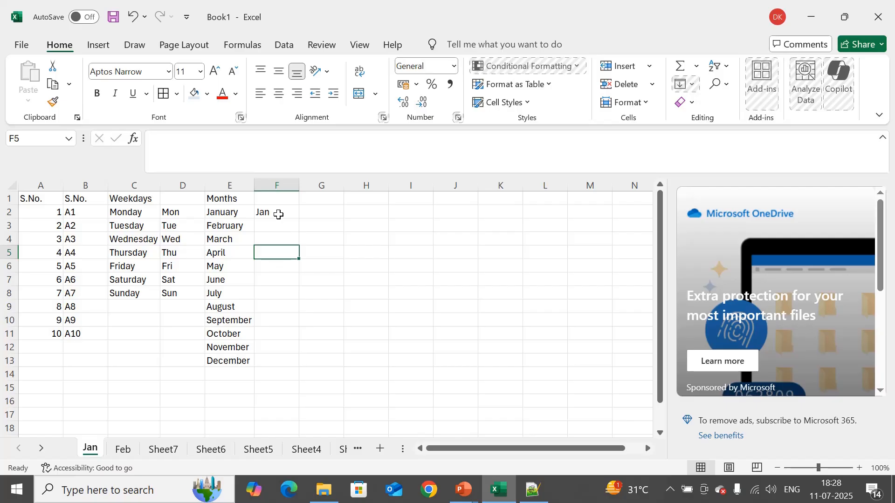
click(278, 212)
drag(294, 219, 296, 220)
click(296, 221)
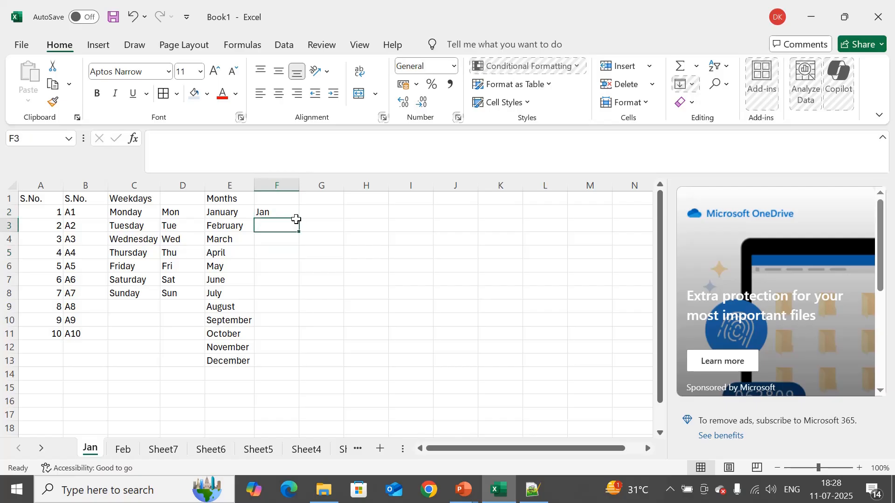
double_click(293, 217)
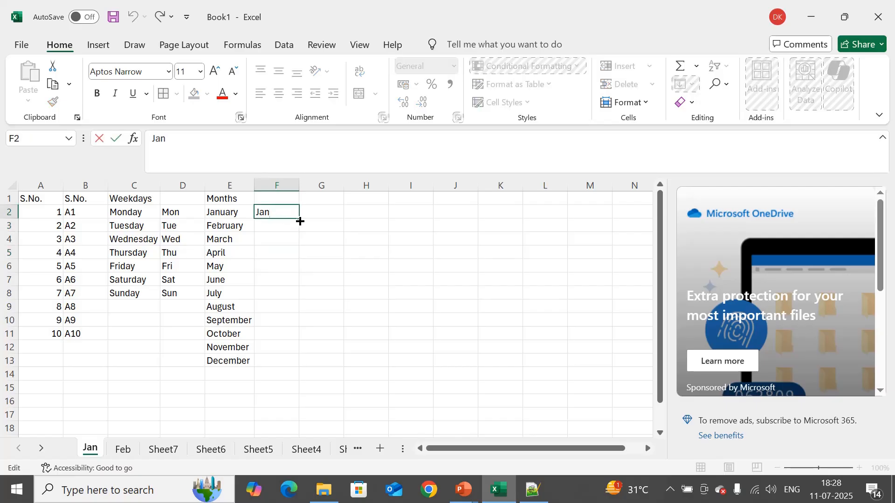
click(331, 219)
click(291, 214)
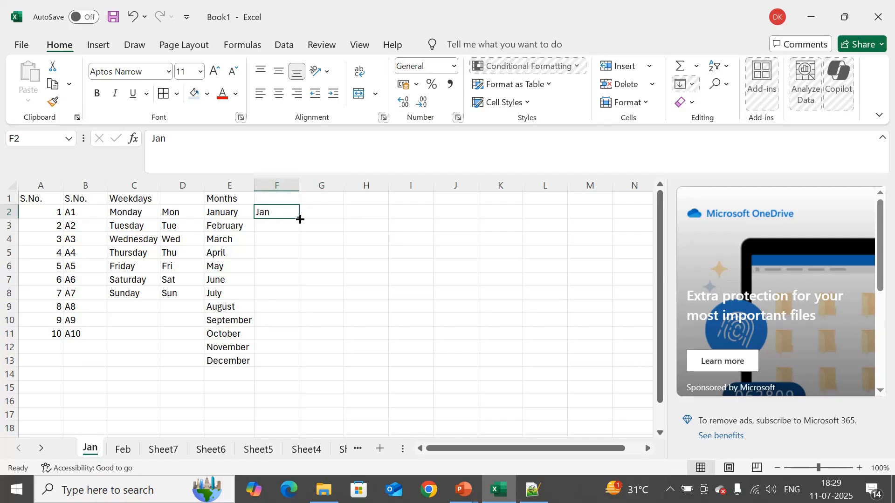
drag(300, 219, 302, 367)
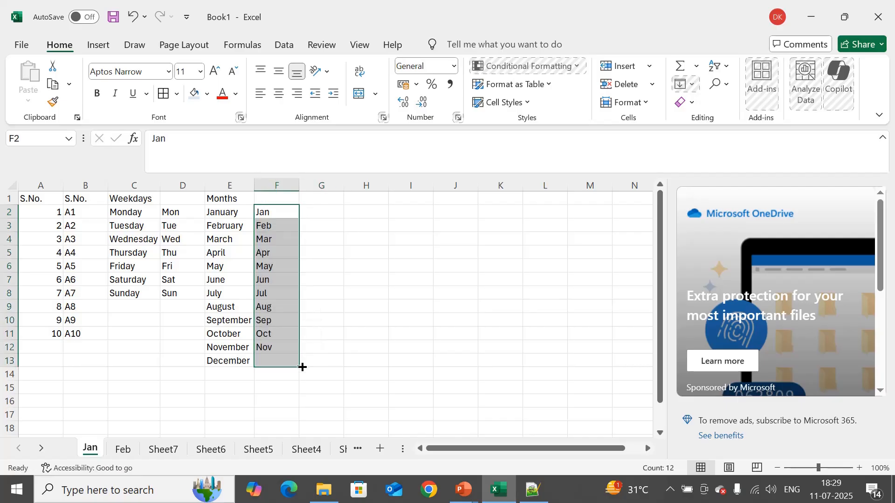
click(366, 303)
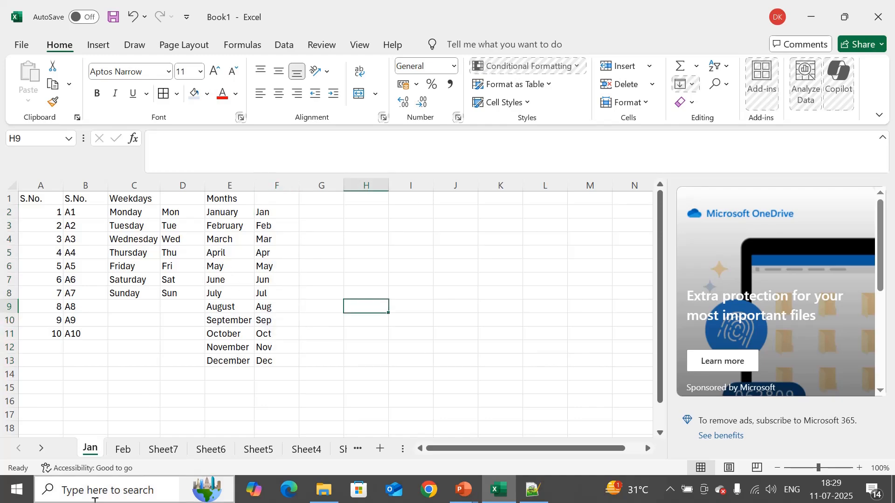
On the Feb worksheet, enter the formula =NOW() in cell A8 for the current date and time
click(126, 449)
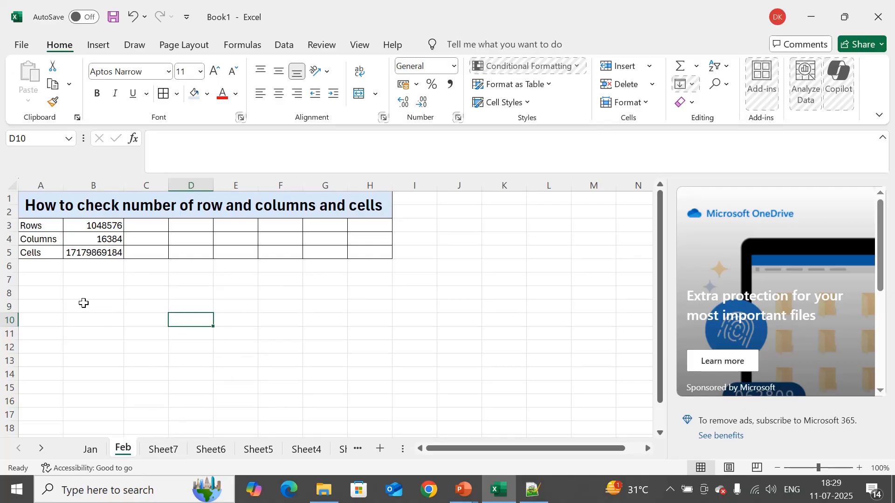
click(42, 286)
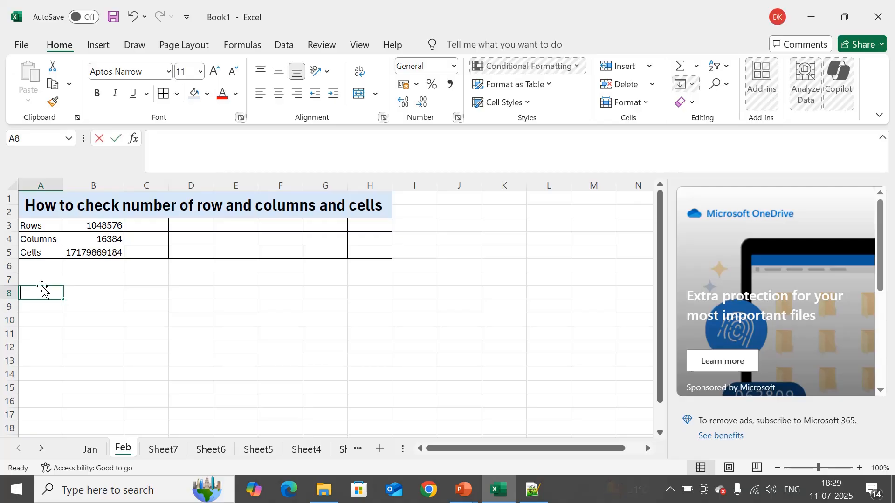
text(=now)
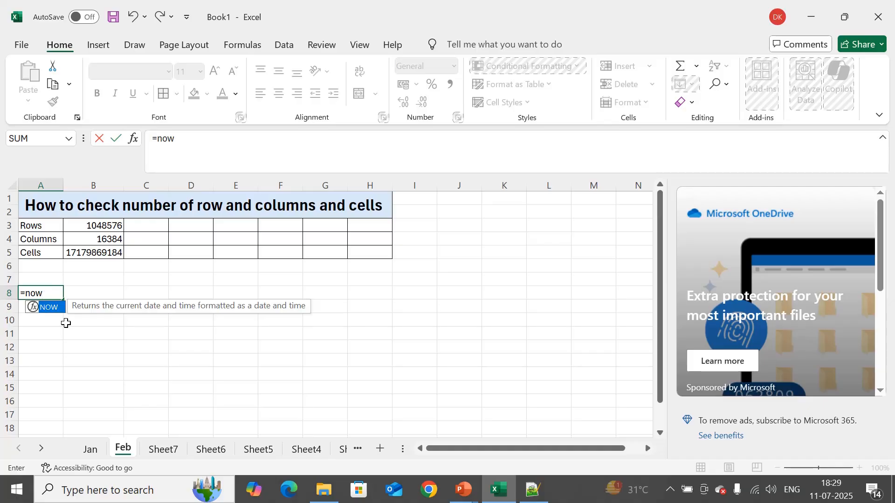
key(Tab)
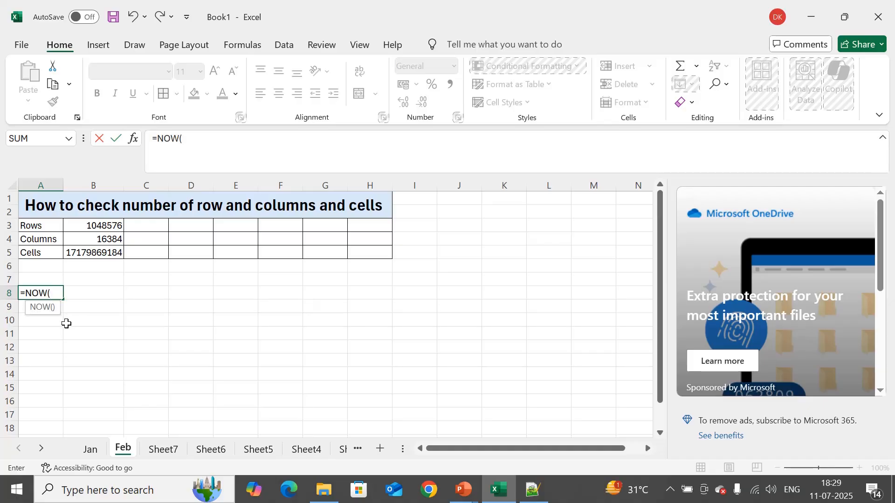
text())
key(Return)
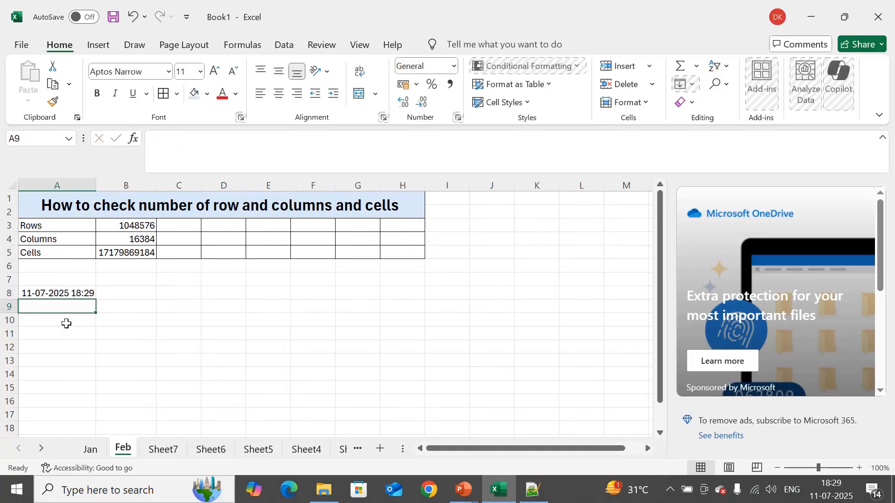
Enter the formula =TODAY() in cell A9 for the current date
text(=to)
double_click(66, 324)
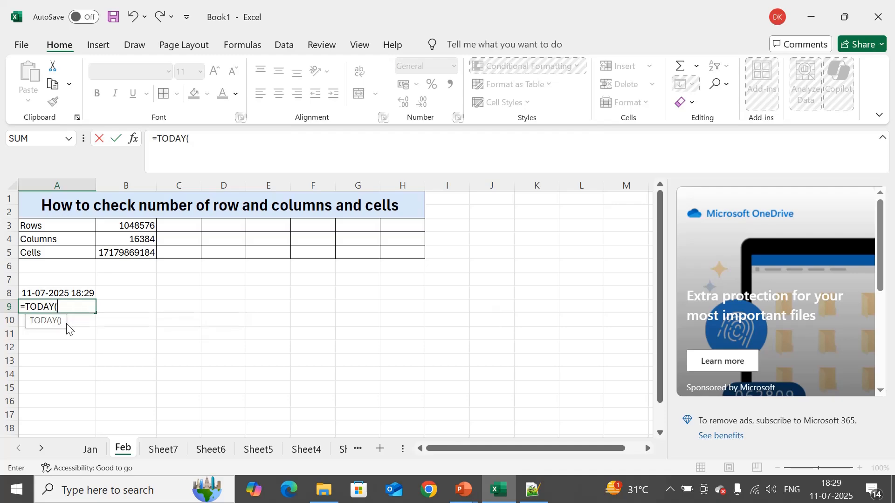
text())
key(Return)
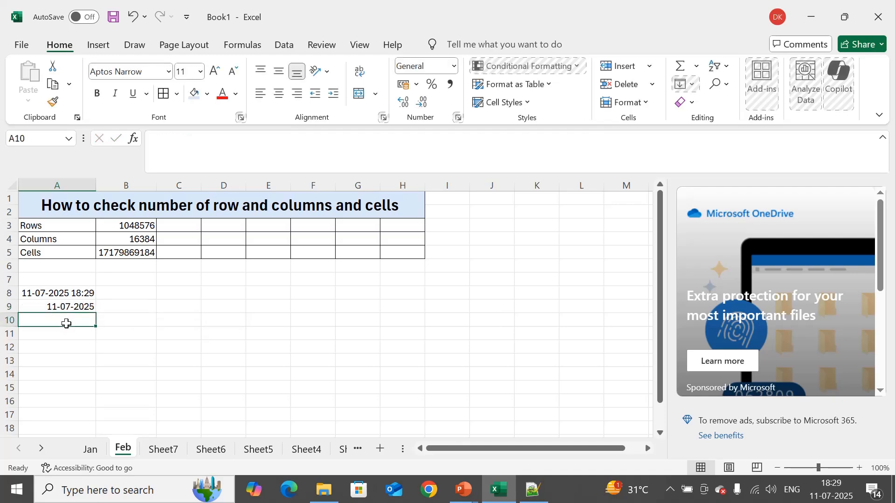
Enter the formula =TIME(12,2,1) in cell A10 to build a time from hour, minute and second
text(=tim)
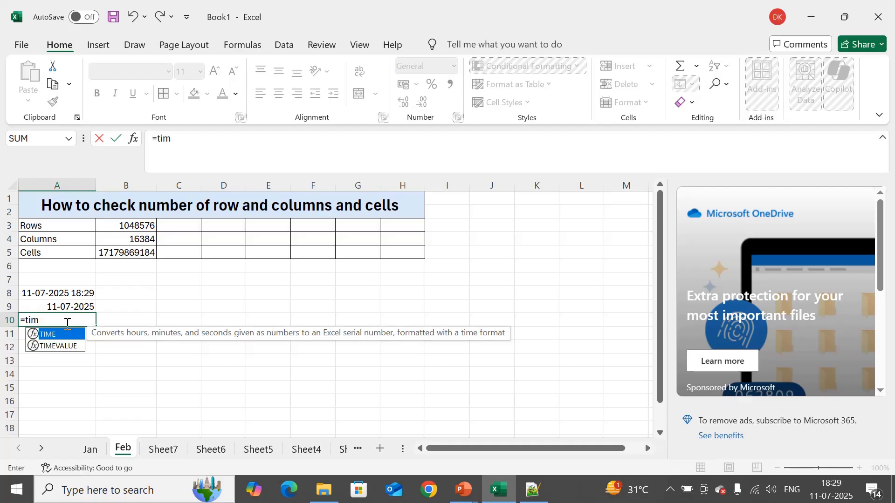
key(Tab)
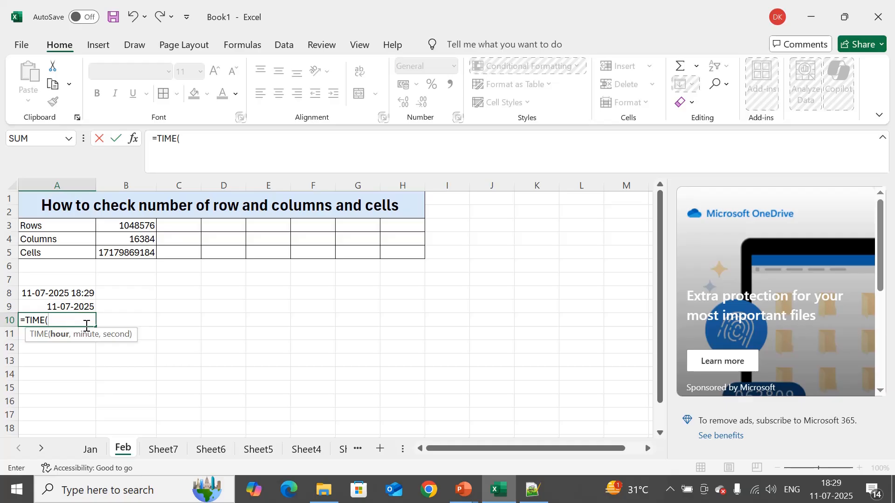
text(12,)
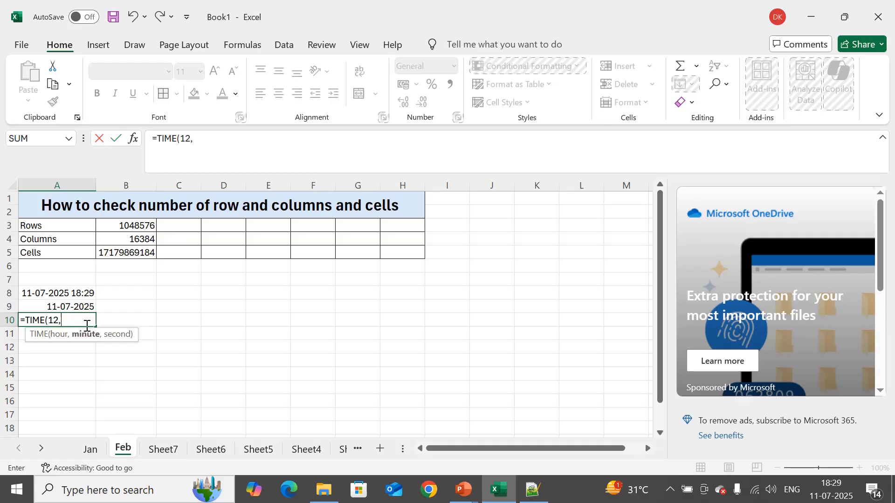
text(2,1))
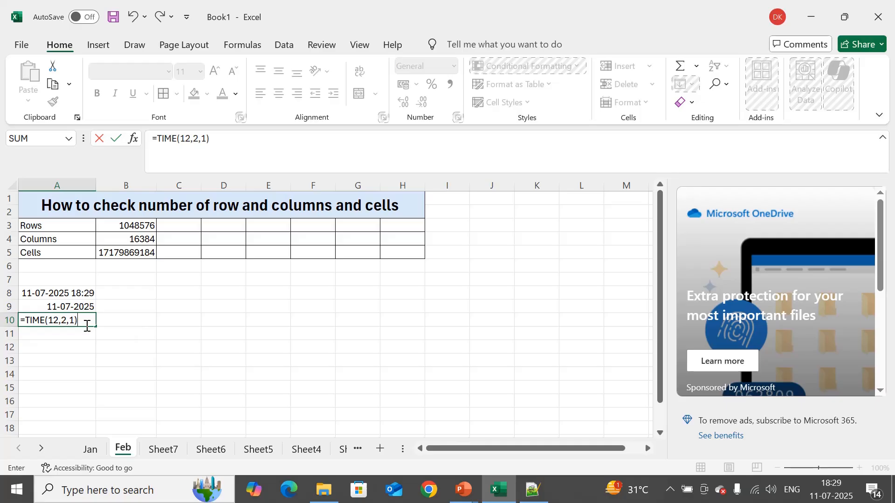
key(Return)
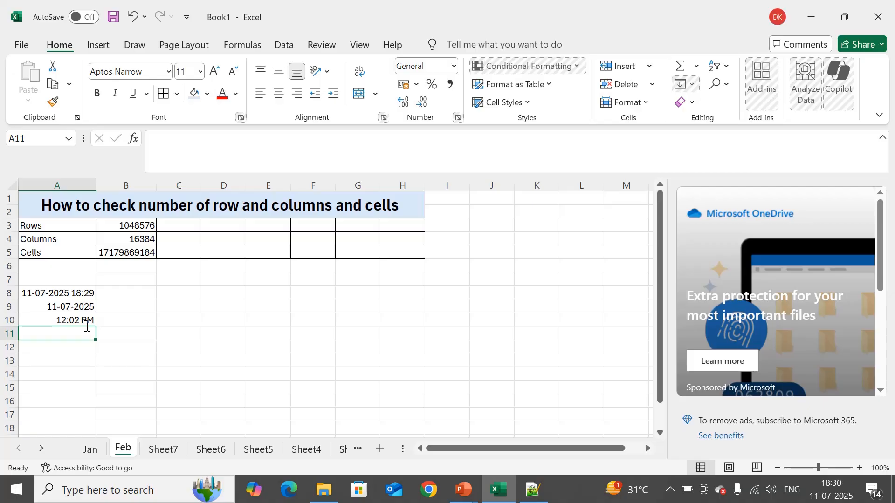
Insert the current time as a fixed value in cell A12 and the current date as a fixed value in A13
key(Down)
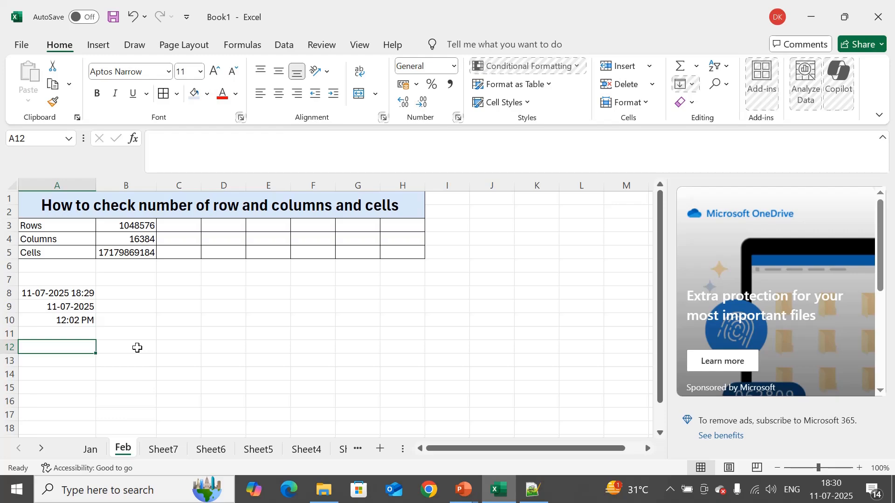
key(ctrl+shift+semicolon)
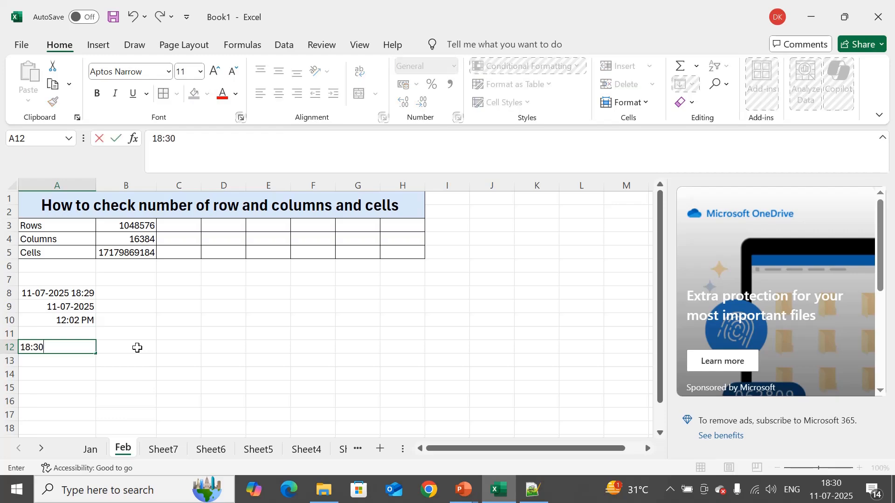
key(Return)
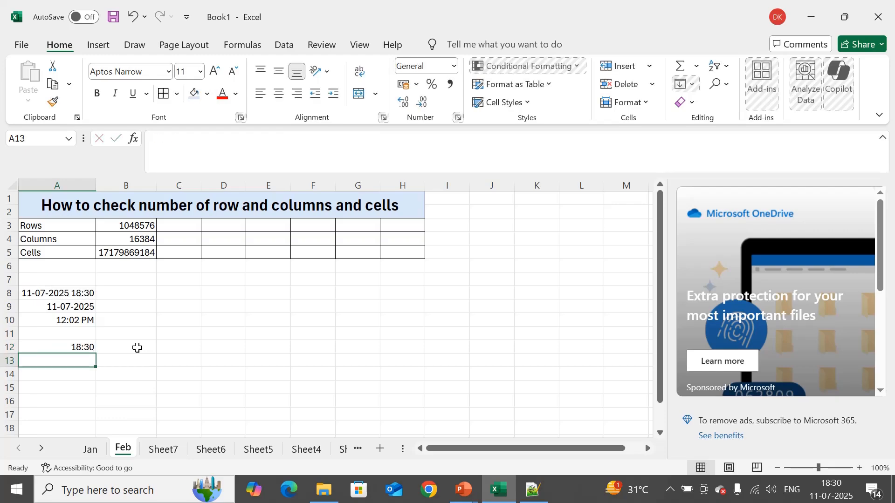
key(ctrl+semicolon)
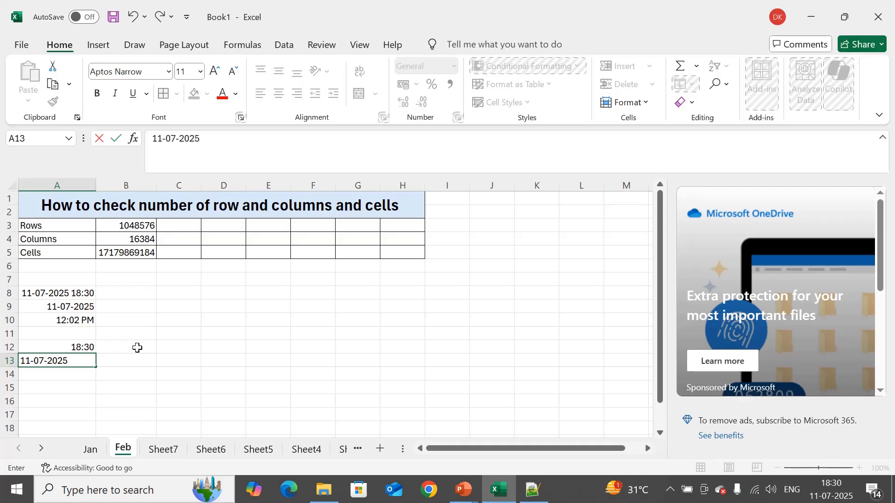
key(Return)
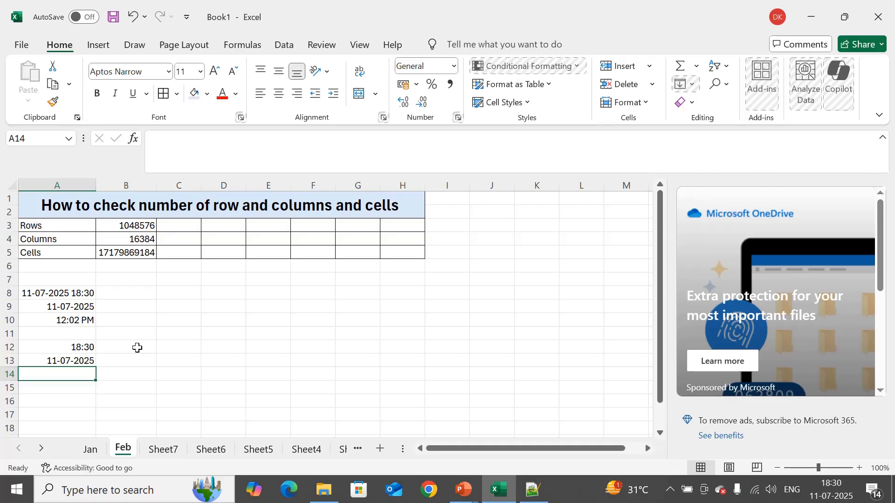
click(268, 337)
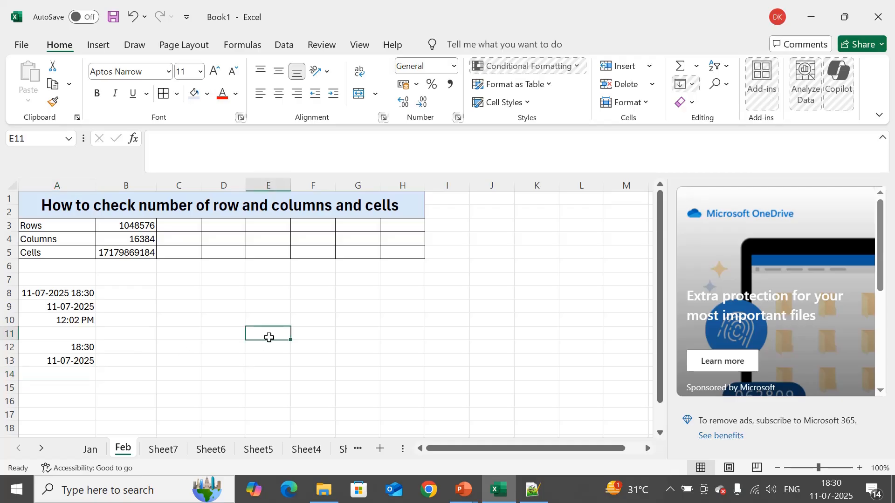
Switch to Notepad++, review the Excel Basics Formula notes in new 4, dismiss the notification, and return to the Excel workbook
key(alt+Tab)
key(alt+Tab)
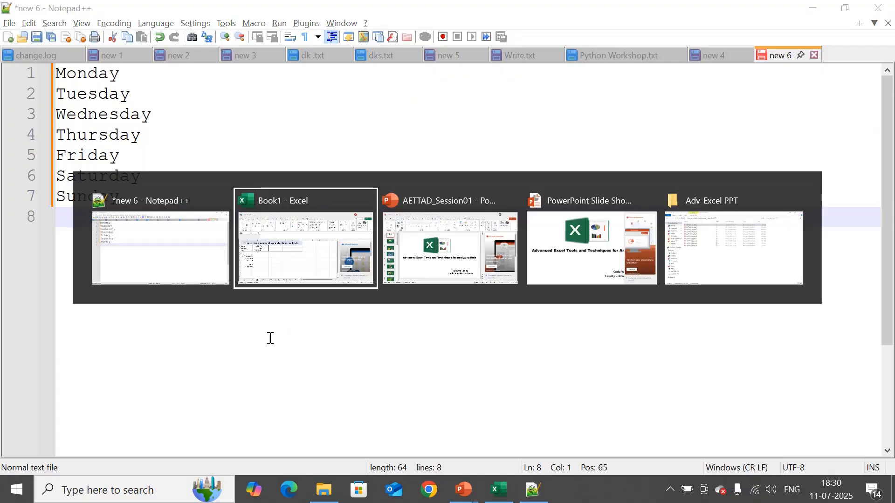
key(alt+Tab)
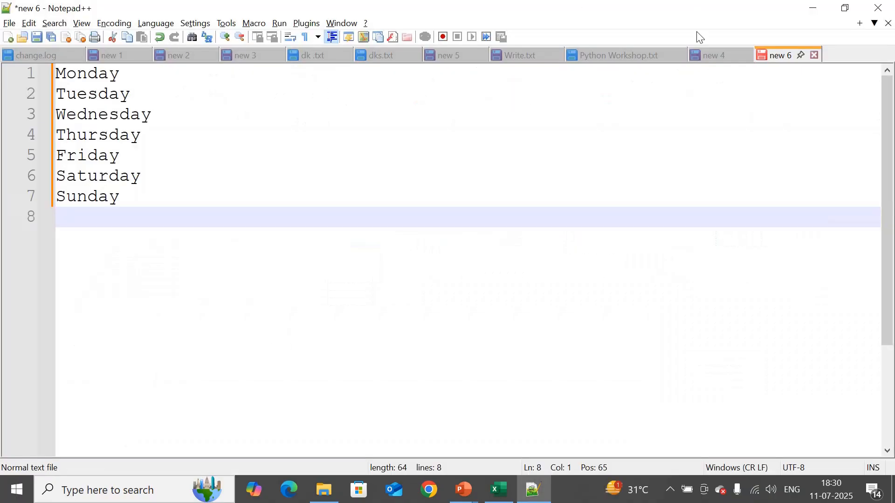
click(723, 58)
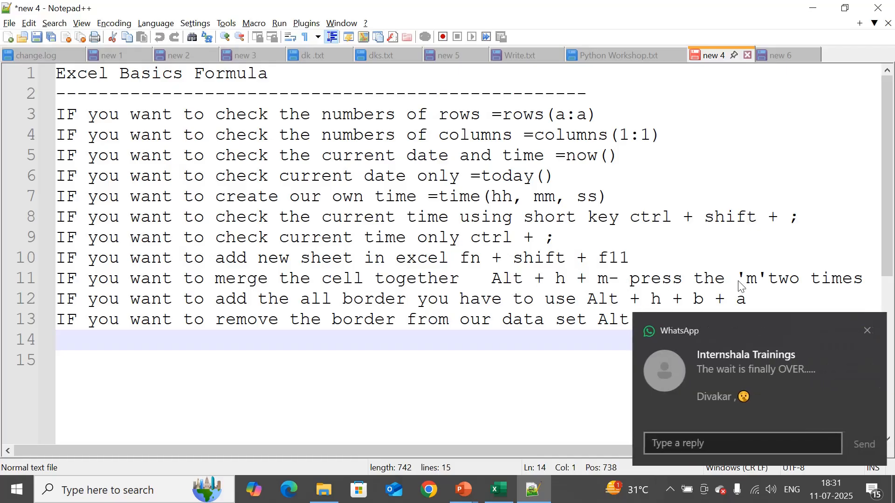
click(864, 331)
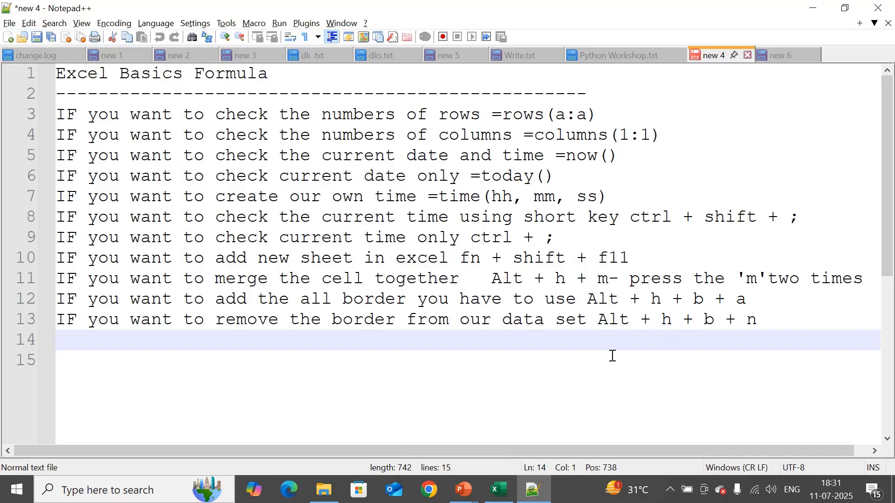
key(alt+Tab)
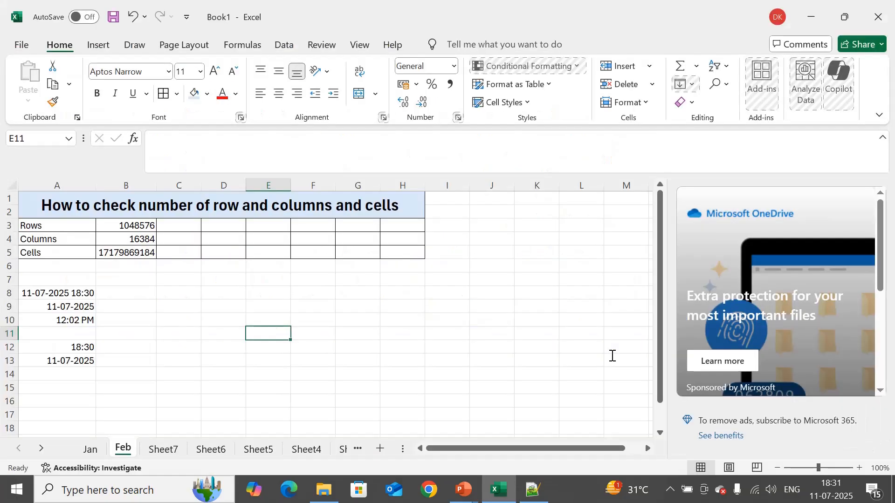
Move the Rows, Columns and Cells block from A3:B5 to F6:G8 and autofit column G
click(439, 343)
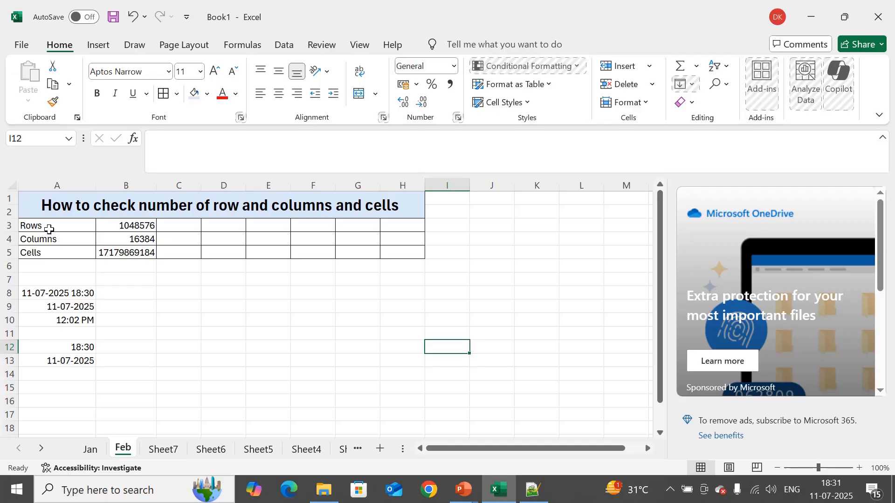
drag(49, 227, 119, 252)
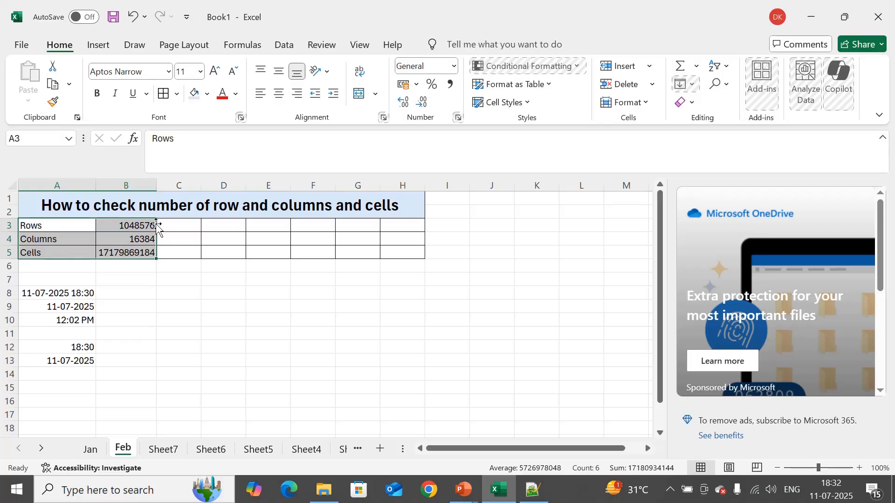
drag(156, 225, 379, 268)
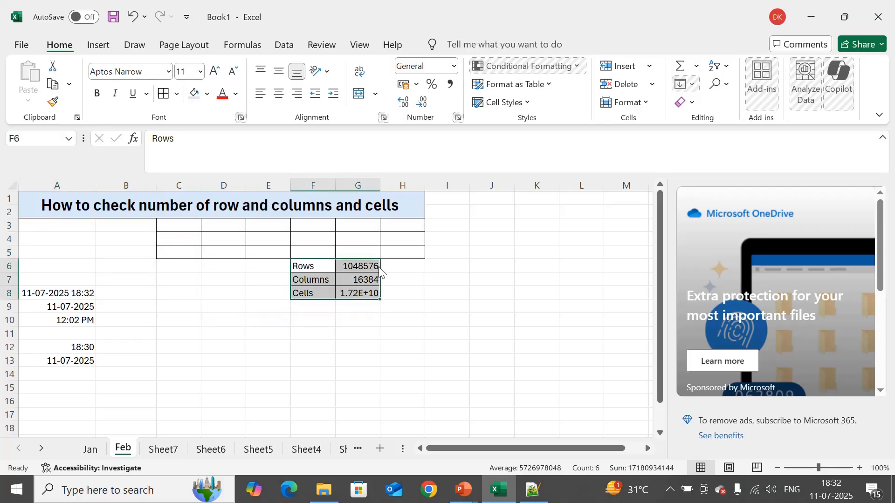
double_click(381, 188)
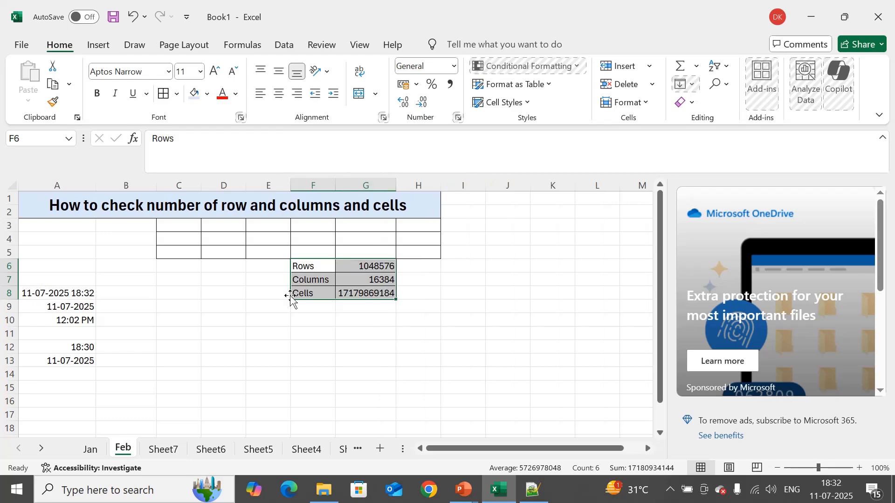
Move the Rows, Columns and Cells block from F6:G8 to C13:D15 and autofit column D
drag(290, 298, 176, 395)
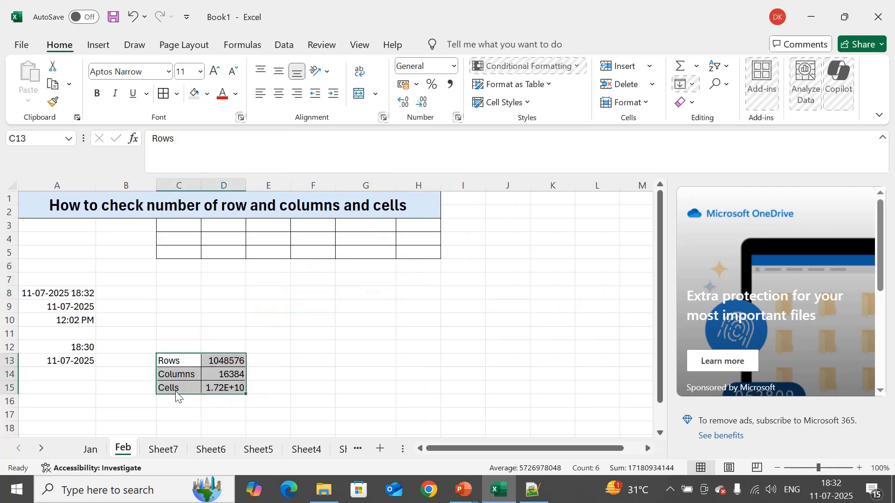
double_click(246, 184)
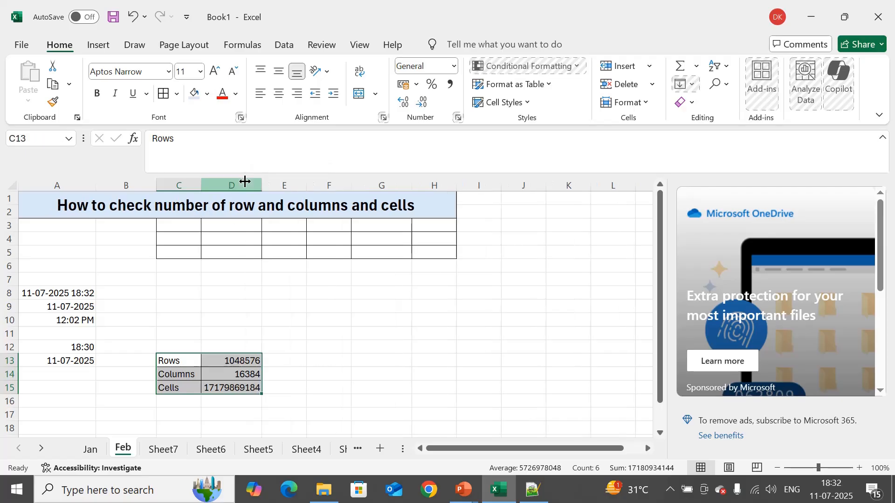
click(391, 271)
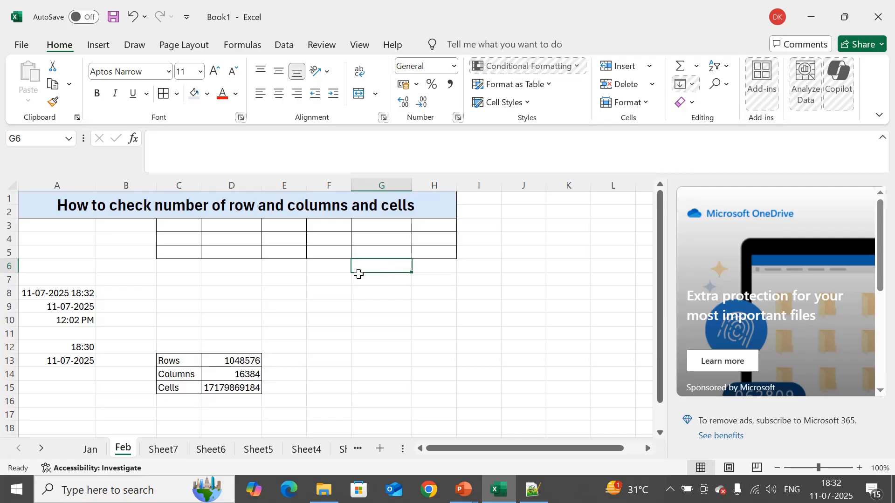
click(97, 376)
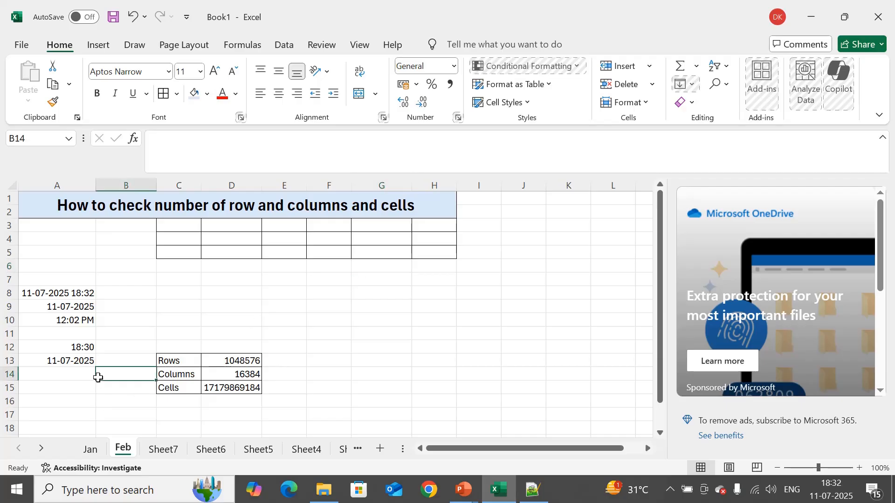
Review the short weekday series and the full and short month series on the Jan worksheet
click(94, 460)
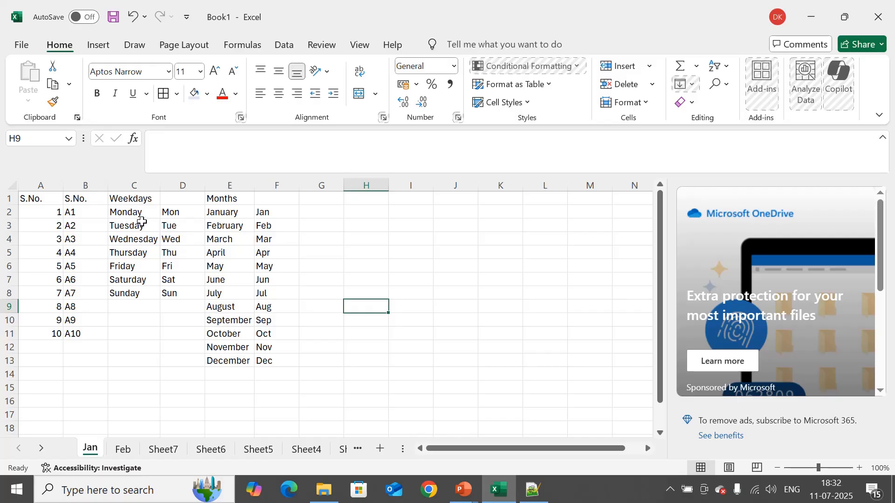
click(173, 212)
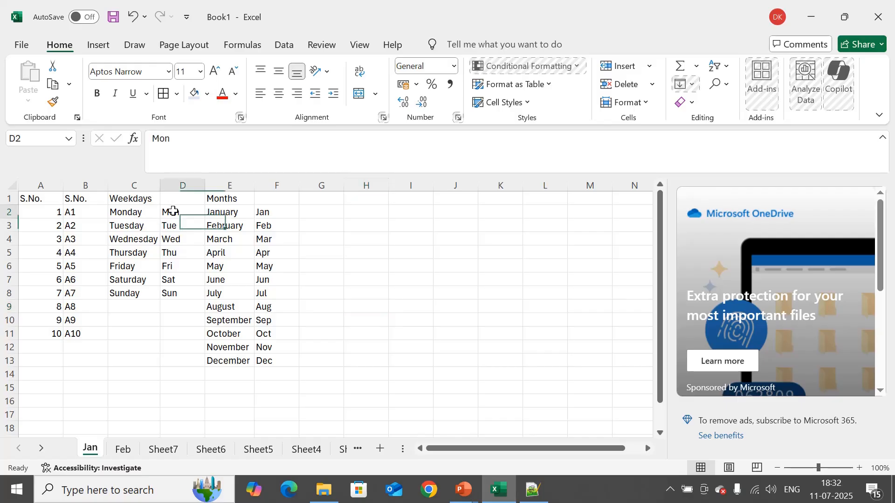
click(232, 215)
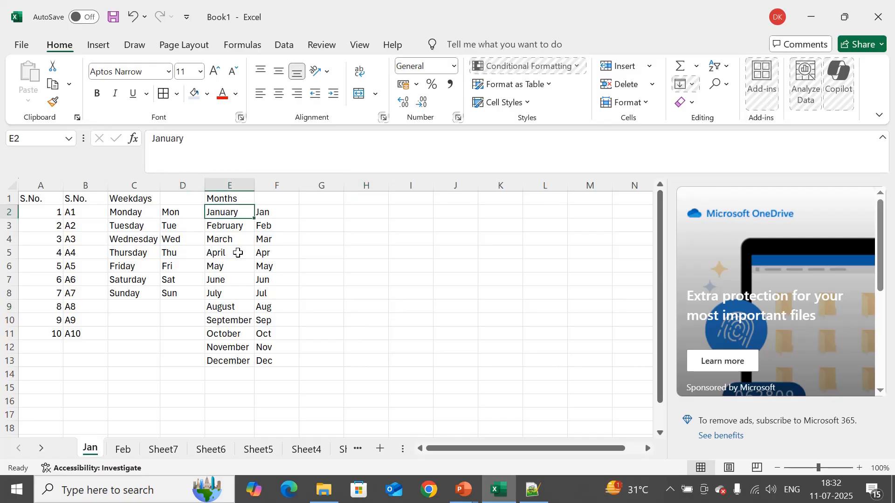
click(273, 212)
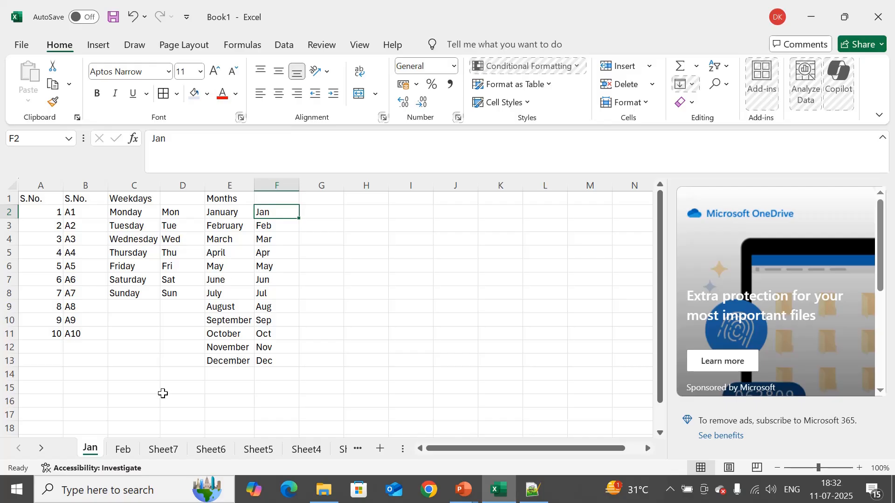
Review the date and time formulas in A9 and A8 and the merged title on the Feb worksheet, and look at Sheet7
click(125, 450)
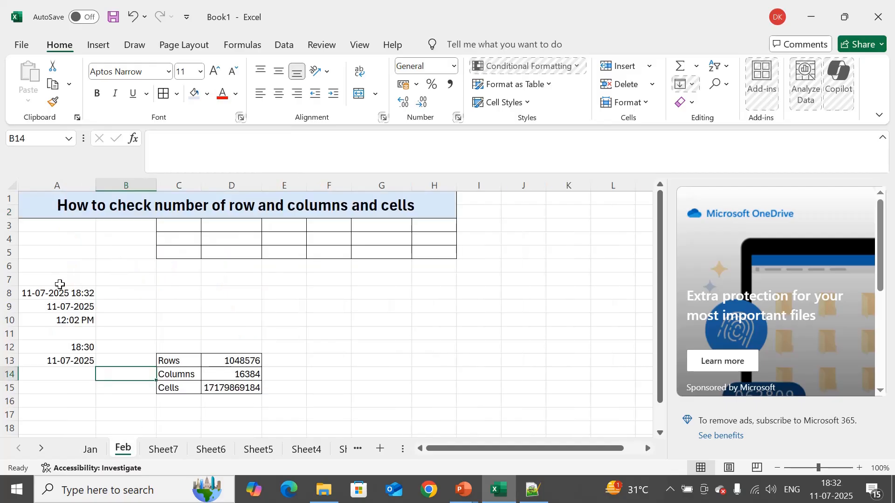
click(82, 303)
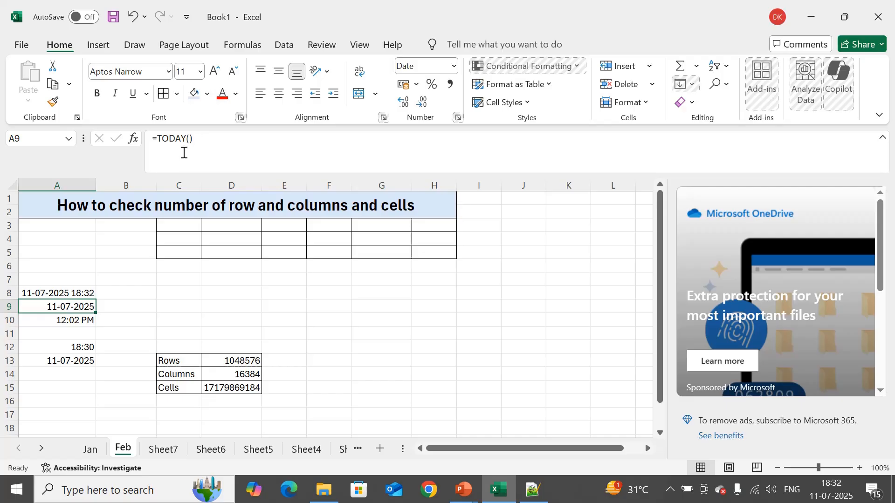
click(83, 294)
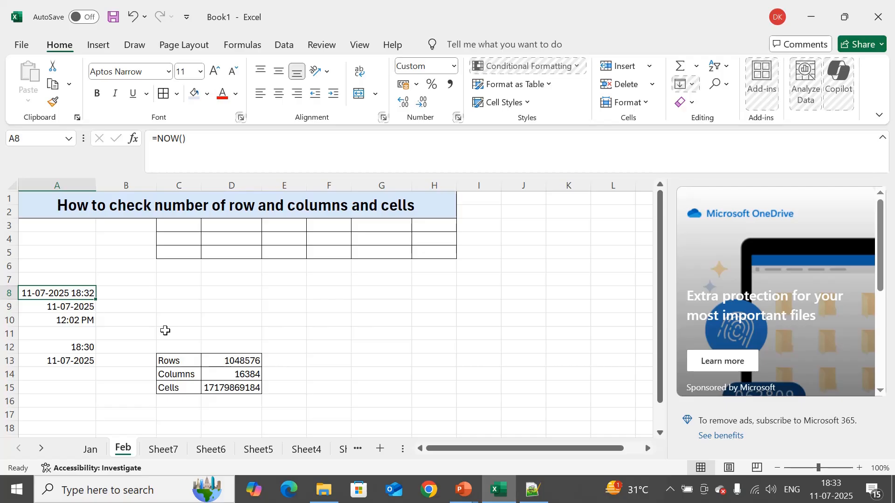
click(134, 204)
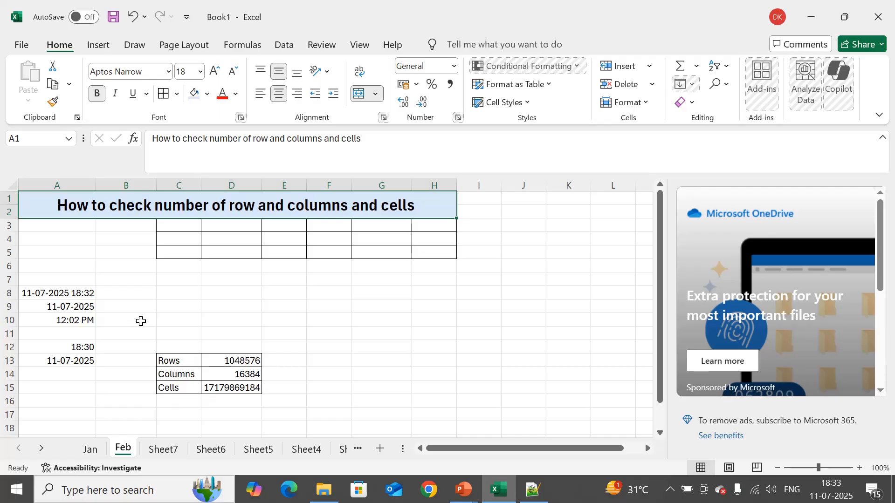
click(140, 321)
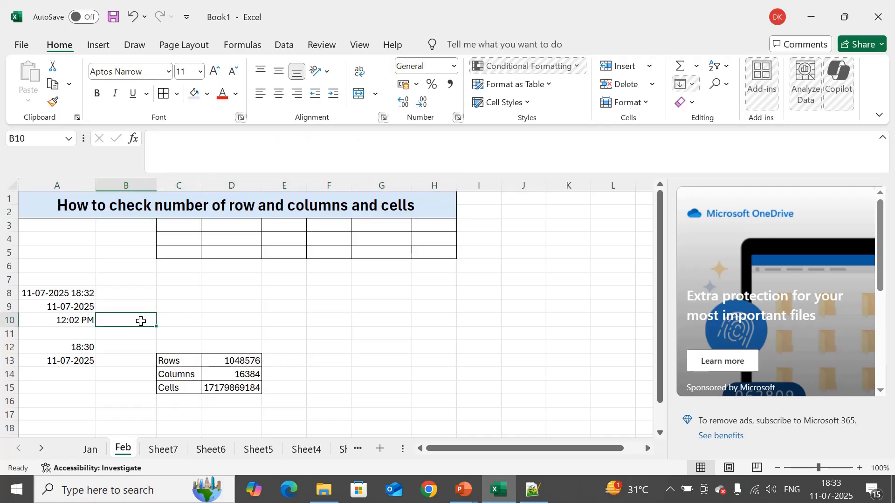
click(168, 448)
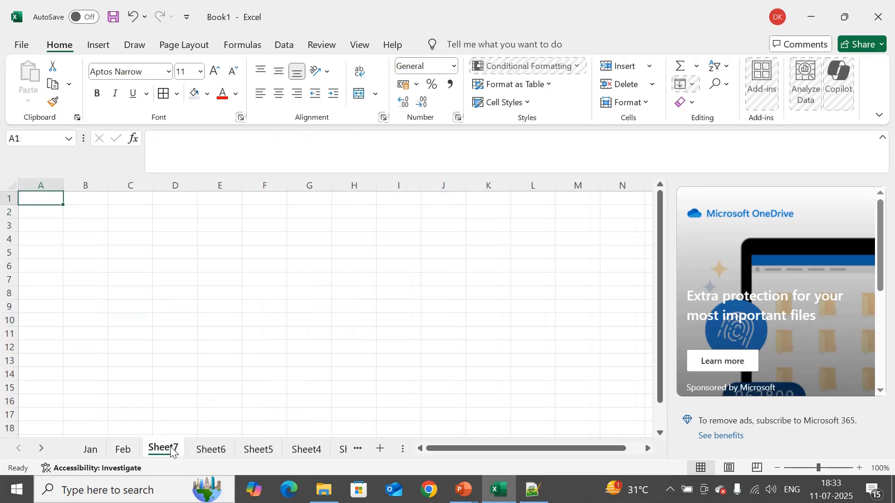
click(123, 450)
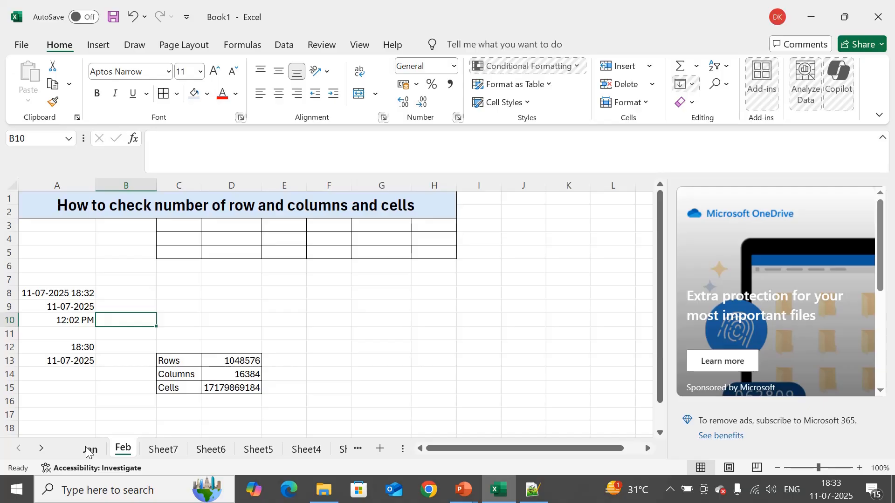